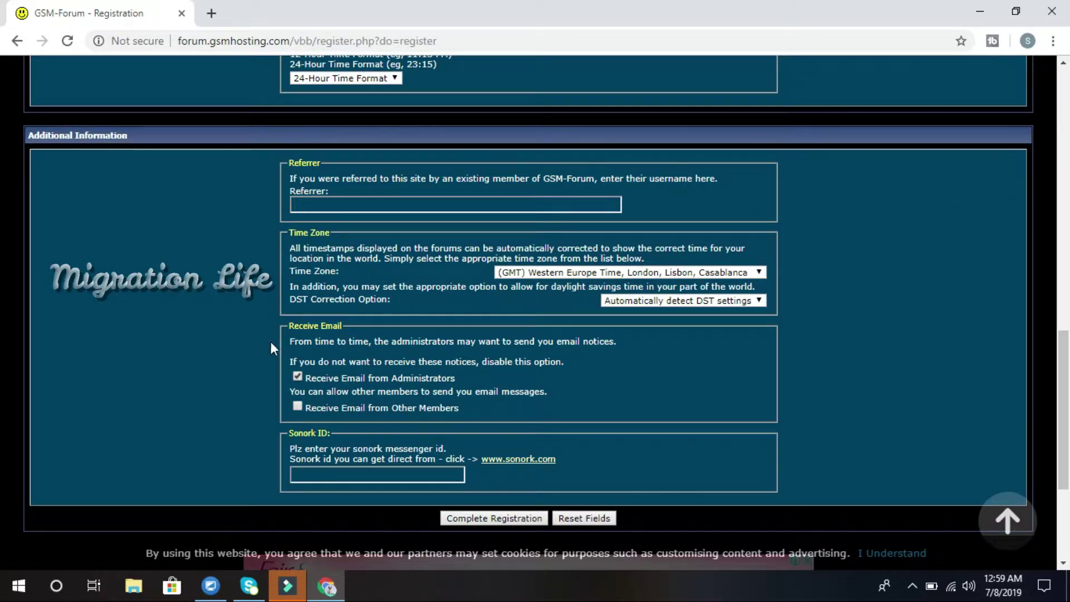
Leave 'Receive Email from Other Members' unchecked and return to the top of the form
{"action": "left_click", "coordinate": [298, 410]}
{"action": "left_click", "coordinate": [299, 410]}
{"action": "scroll", "coordinate": [4, 370], "scroll_direction": "up", "scroll_amount": 7}
{"action": "scroll", "coordinate": [3, 259], "scroll_direction": "up", "scroll_amount": 7}
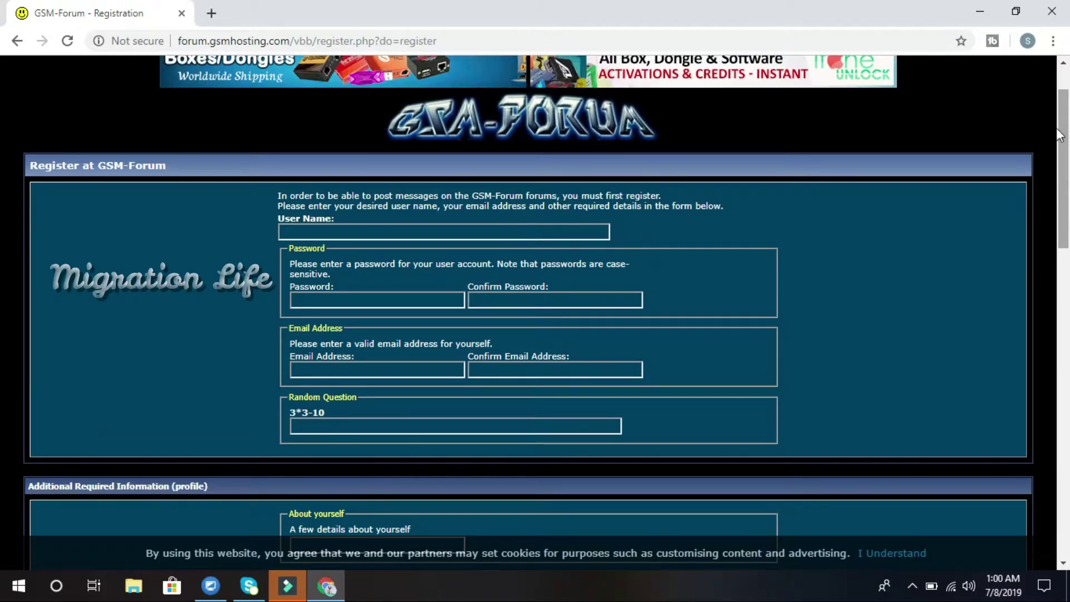
Enter 'Migration Life' as the desired user name
{"action": "left_click", "coordinate": [380, 237]}
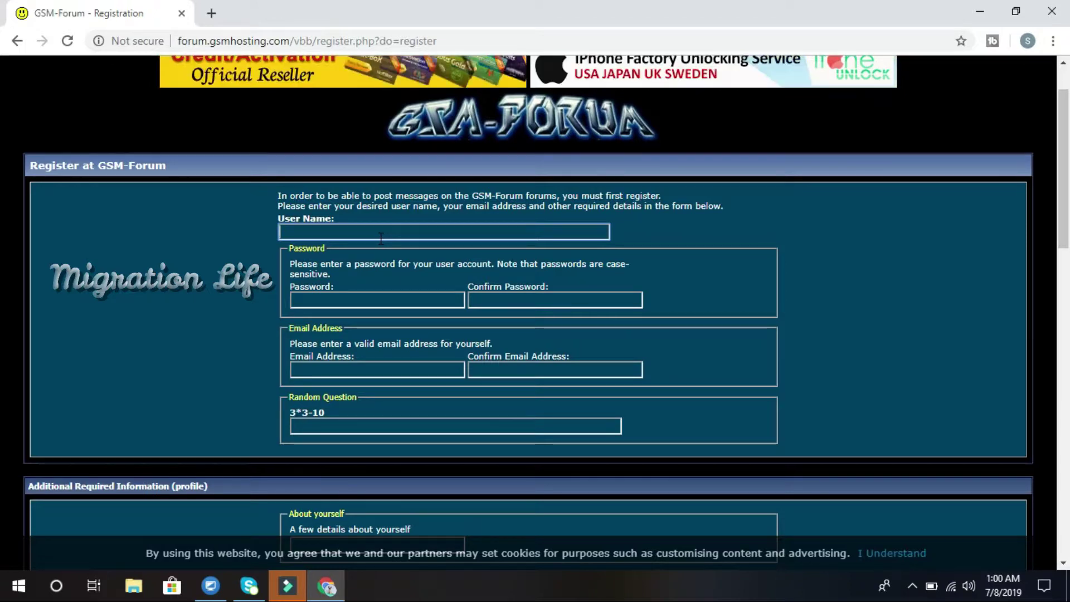
{"action": "type", "text": "Mi"}
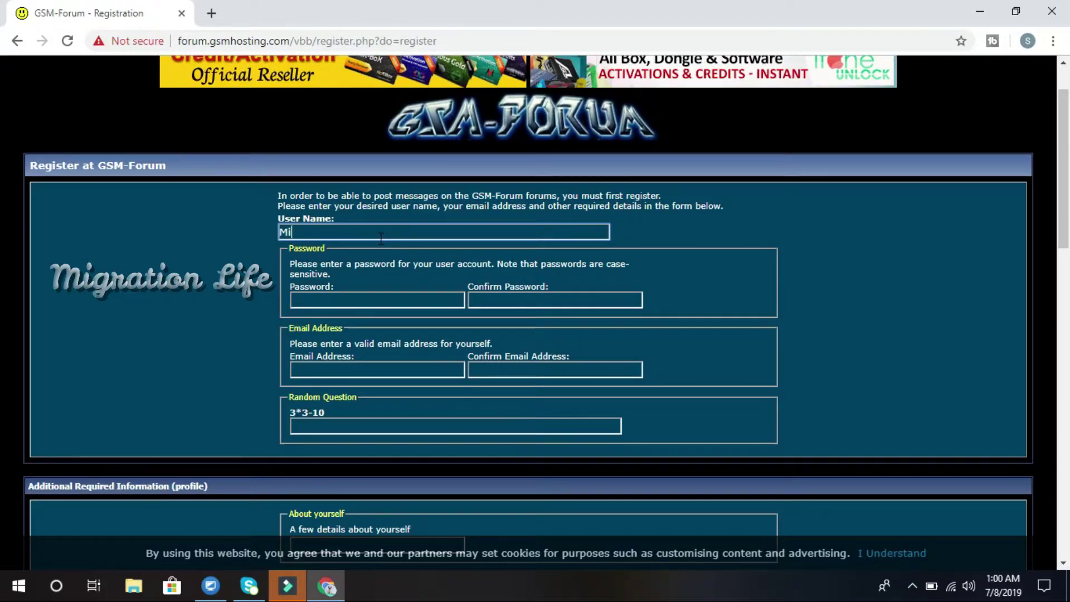
{"action": "type", "text": "gr"}
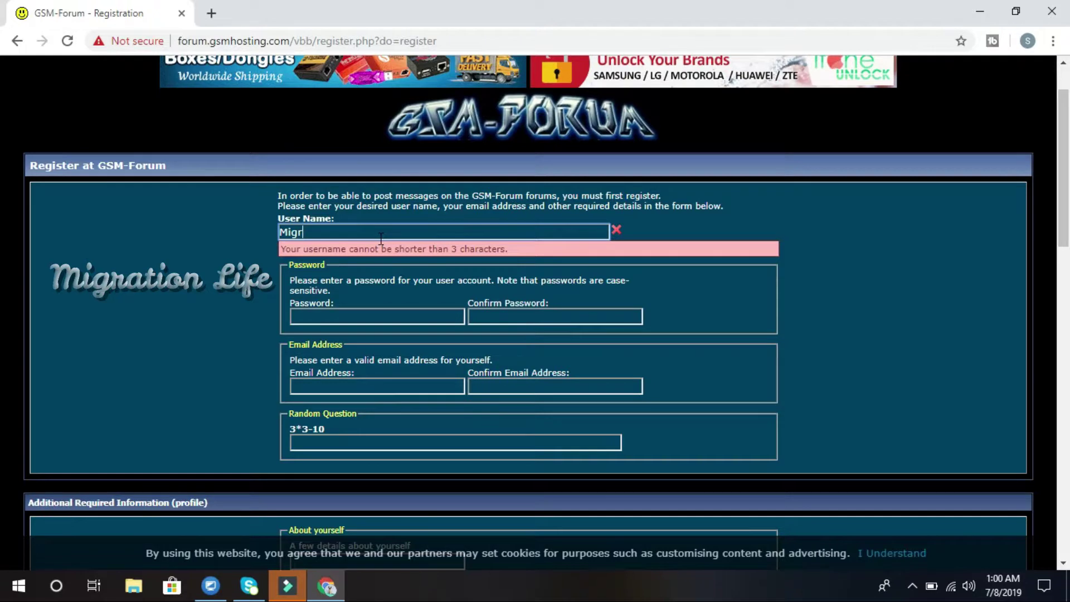
{"action": "type", "text": "ati"}
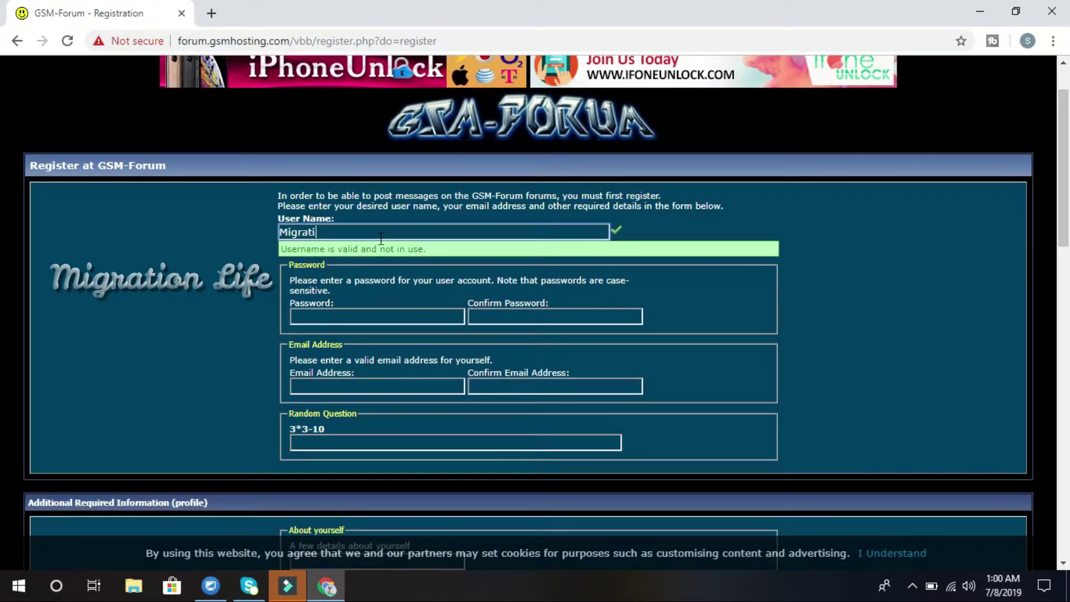
{"action": "type", "text": "on"}
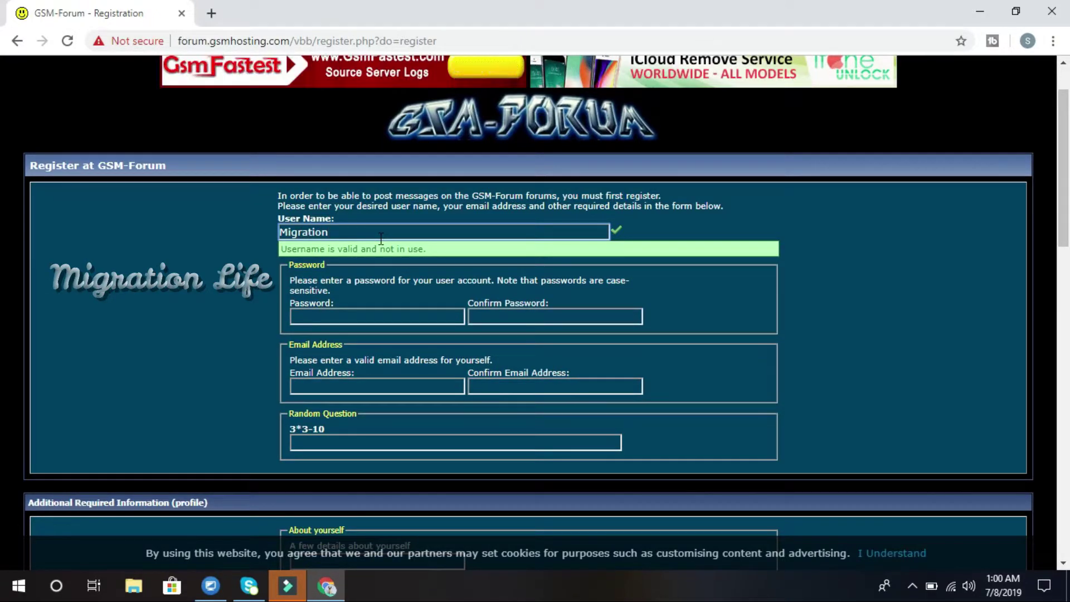
{"action": "type", "text": " L"}
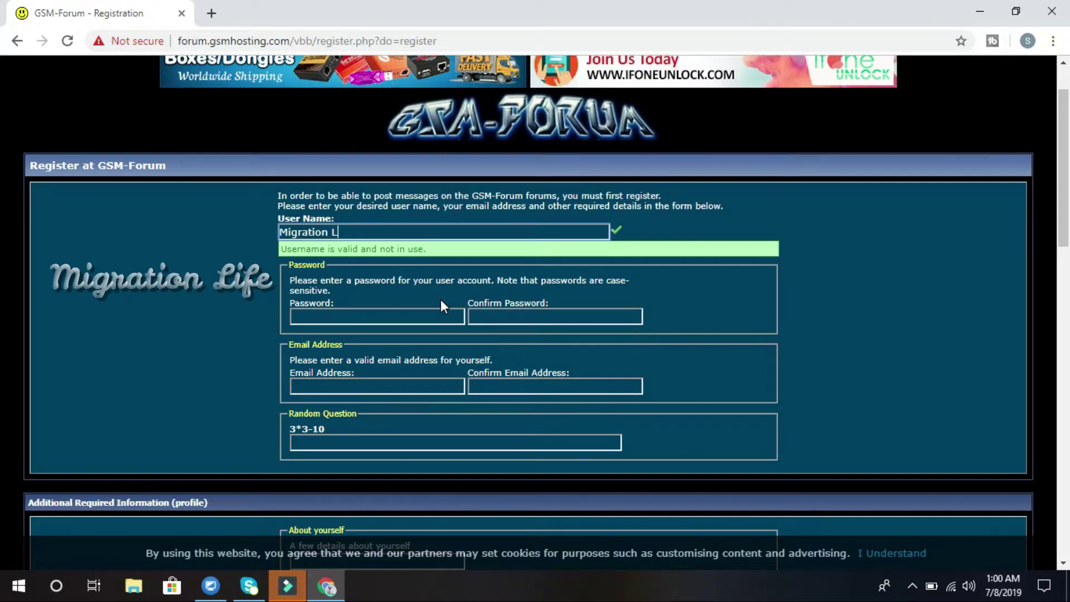
{"action": "type", "text": "ife"}
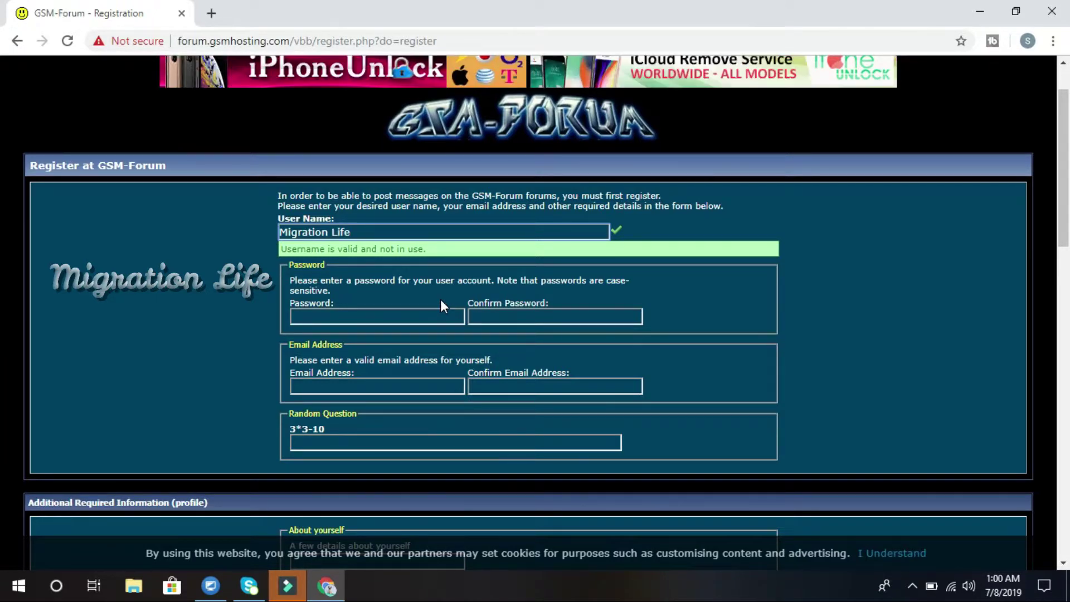
Type the account password into Password and Confirm Password, then fill Email from Chrome's saved addresses
{"action": "left_click", "coordinate": [329, 315]}
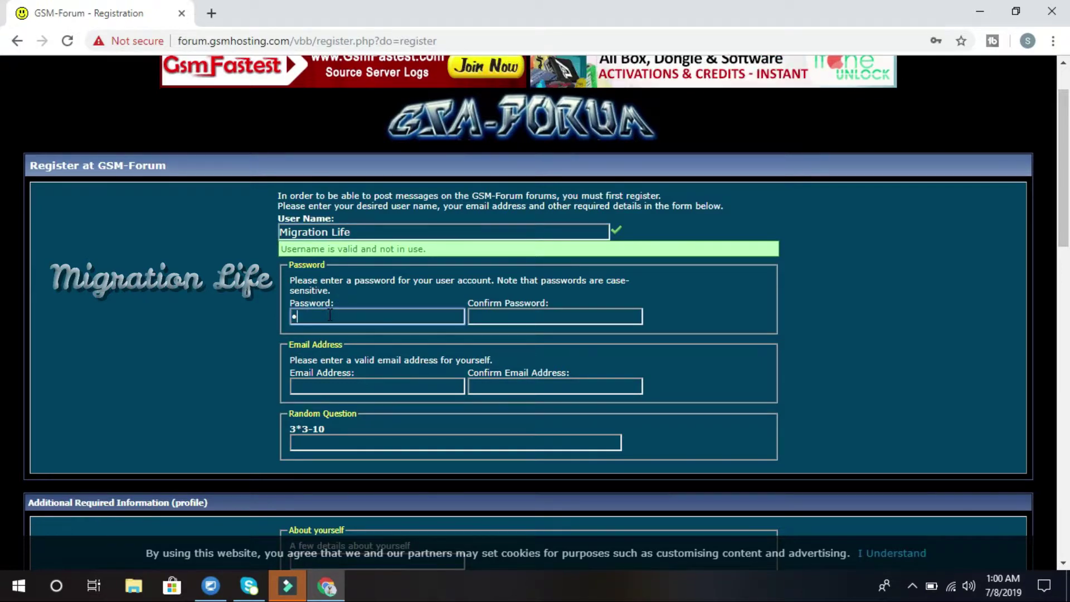
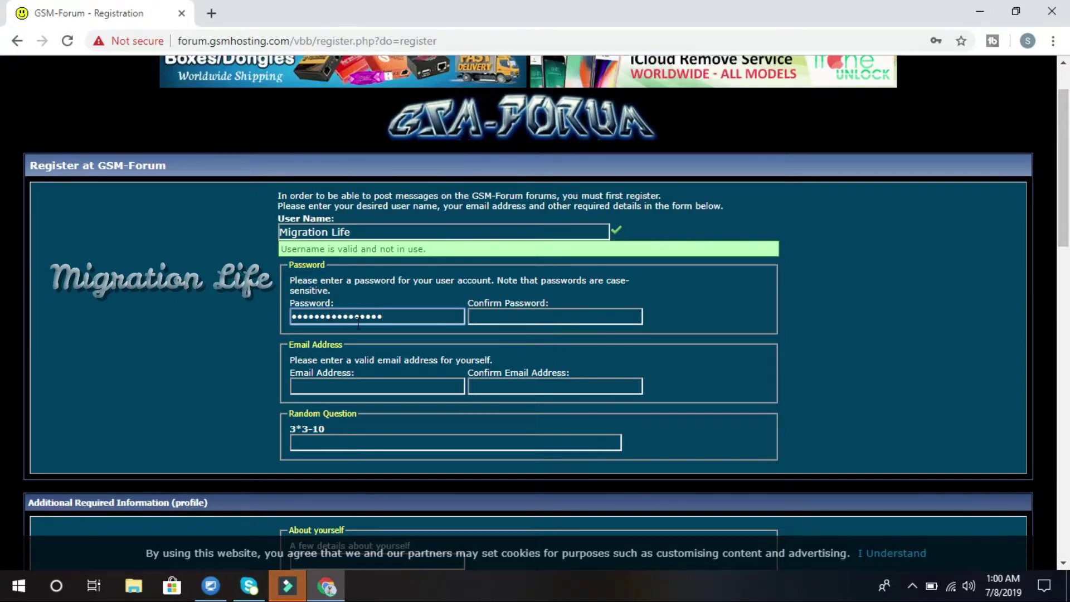
{"action": "left_click", "coordinate": [510, 316]}
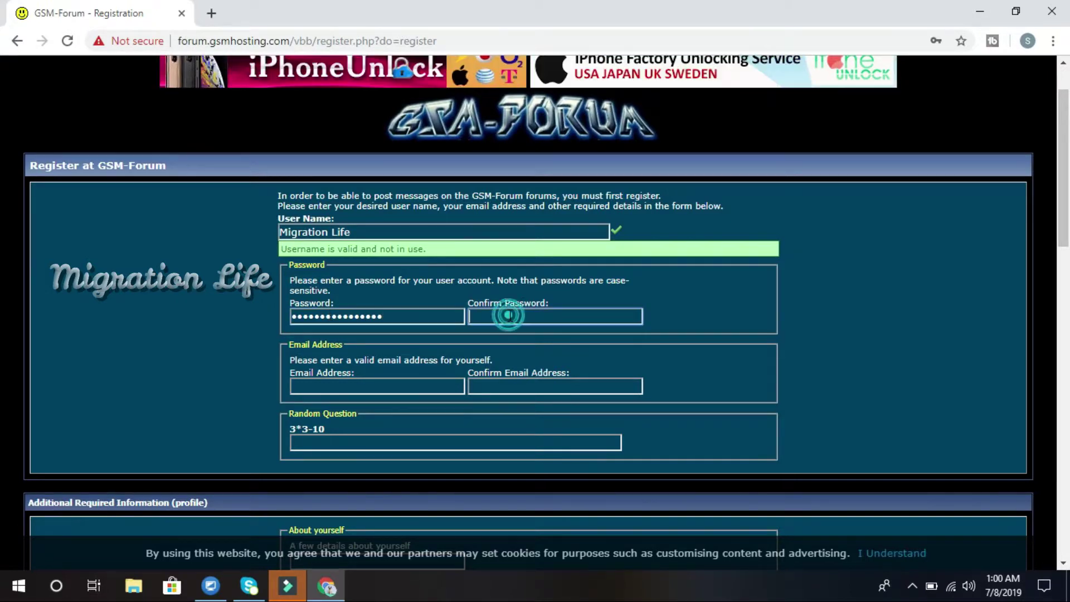
{"action": "type", "text": "••••••••"}
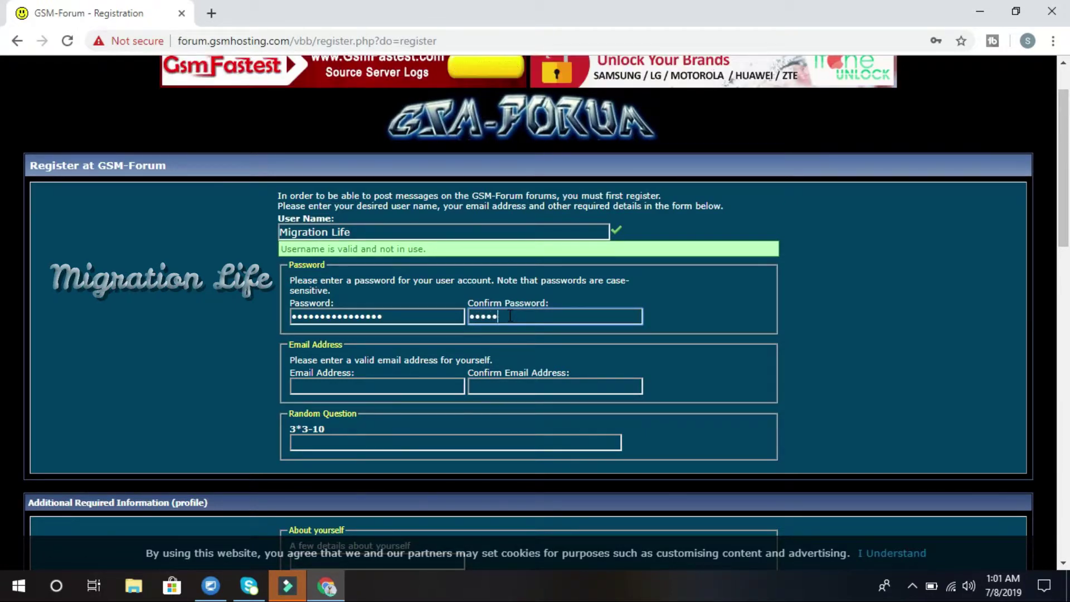
{"action": "type", "text": "•••"}
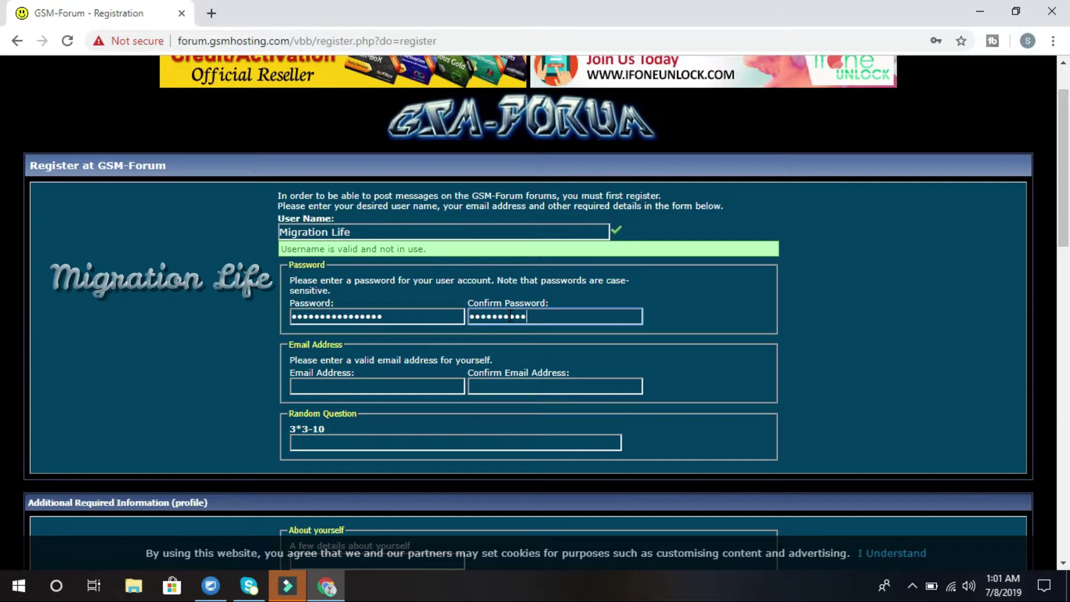
{"action": "type", "text": "•••"}
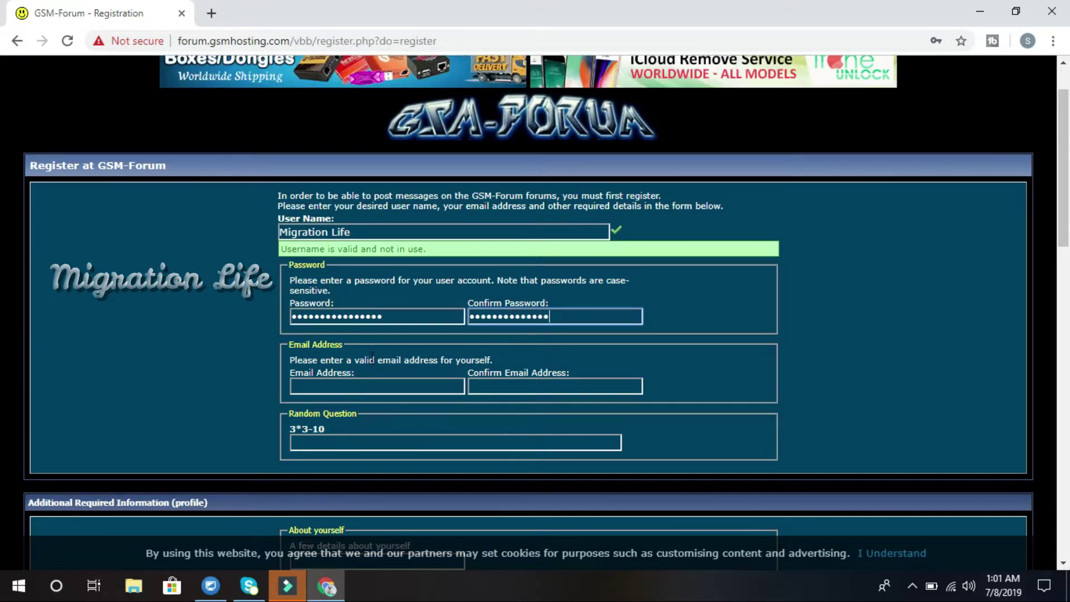
{"action": "left_click", "coordinate": [344, 388]}
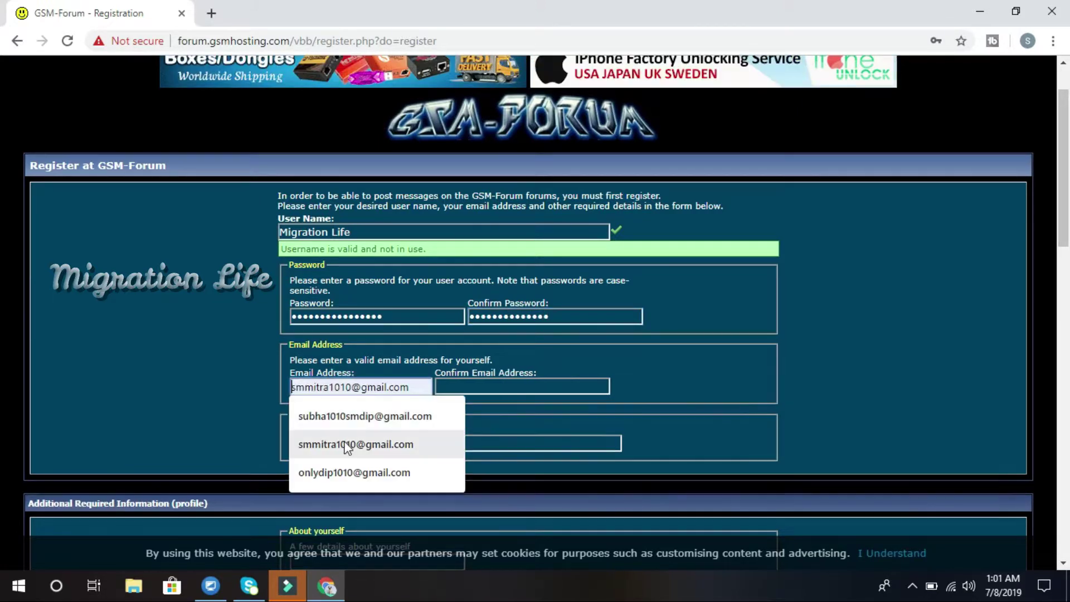
{"action": "left_click", "coordinate": [344, 471]}
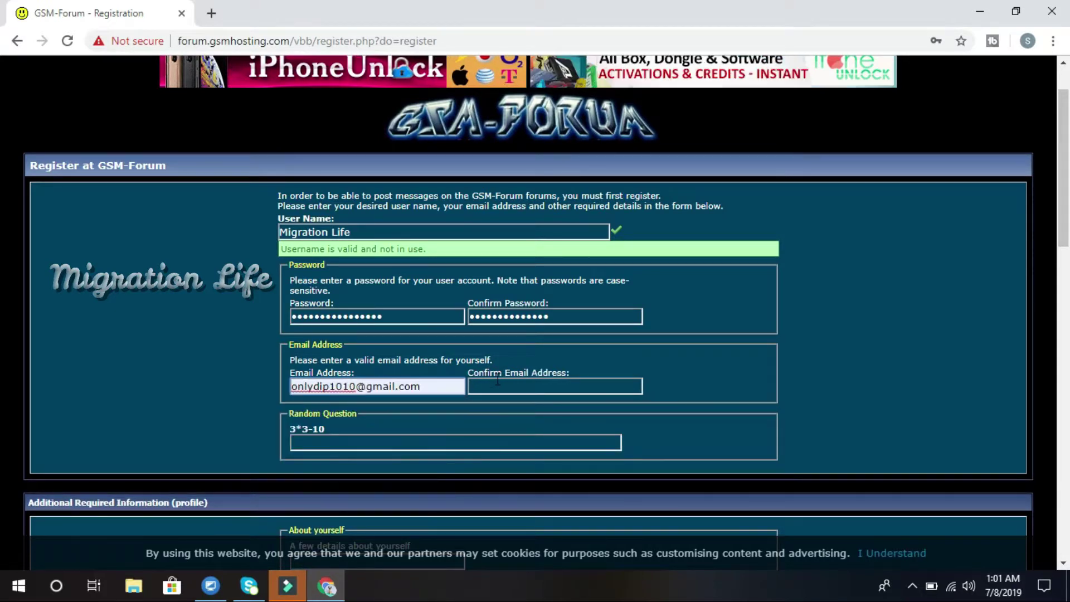
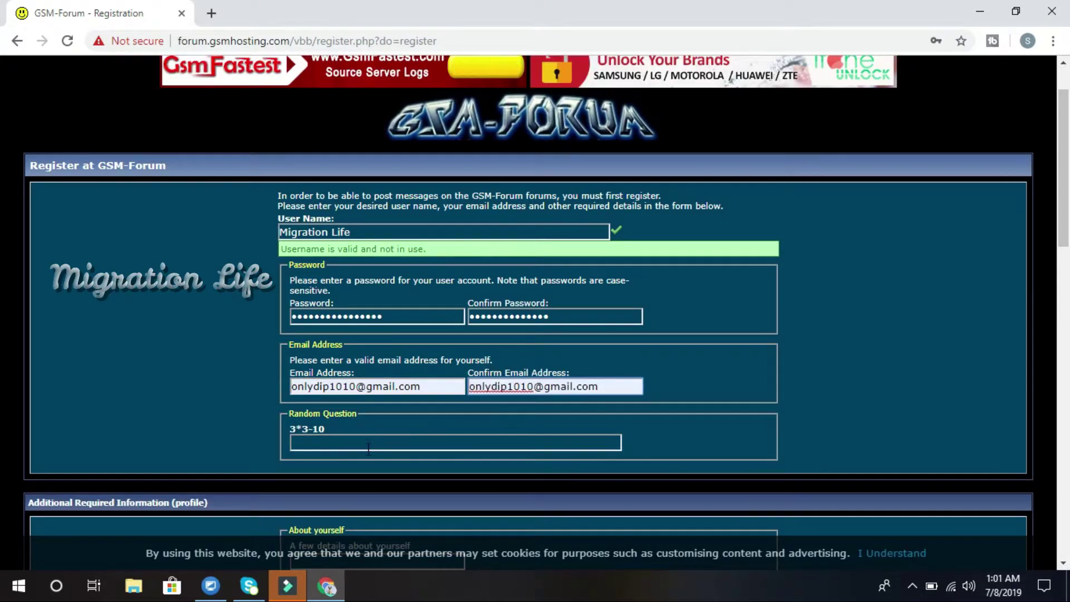
Answer the 2+1 random question with 3 and set About yourself to Dhaka,Bangladesh
{"action": "left_click", "coordinate": [325, 394]}
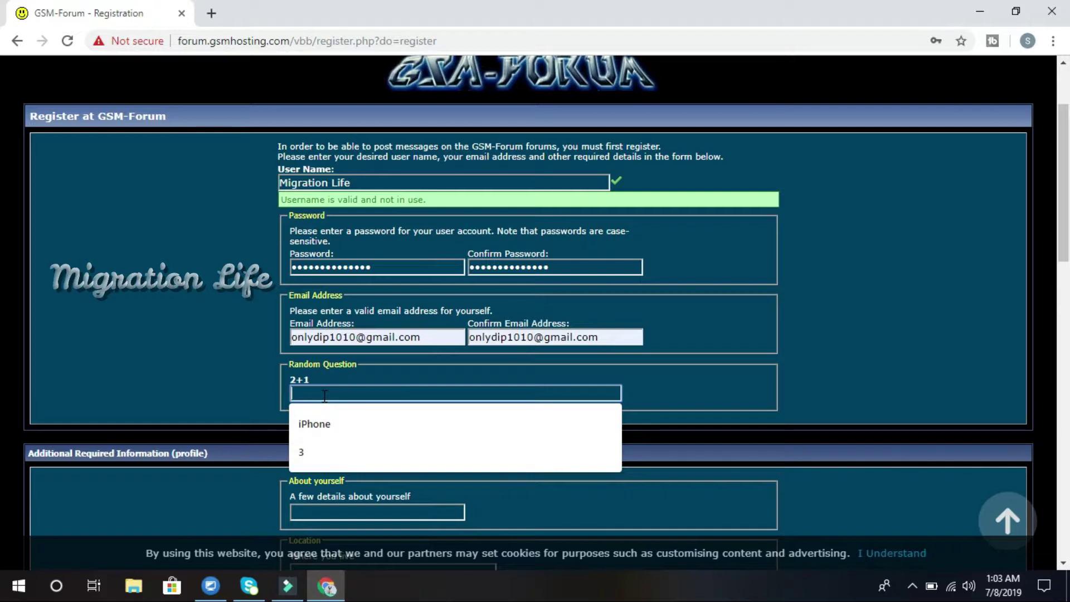
{"action": "left_click", "coordinate": [312, 449]}
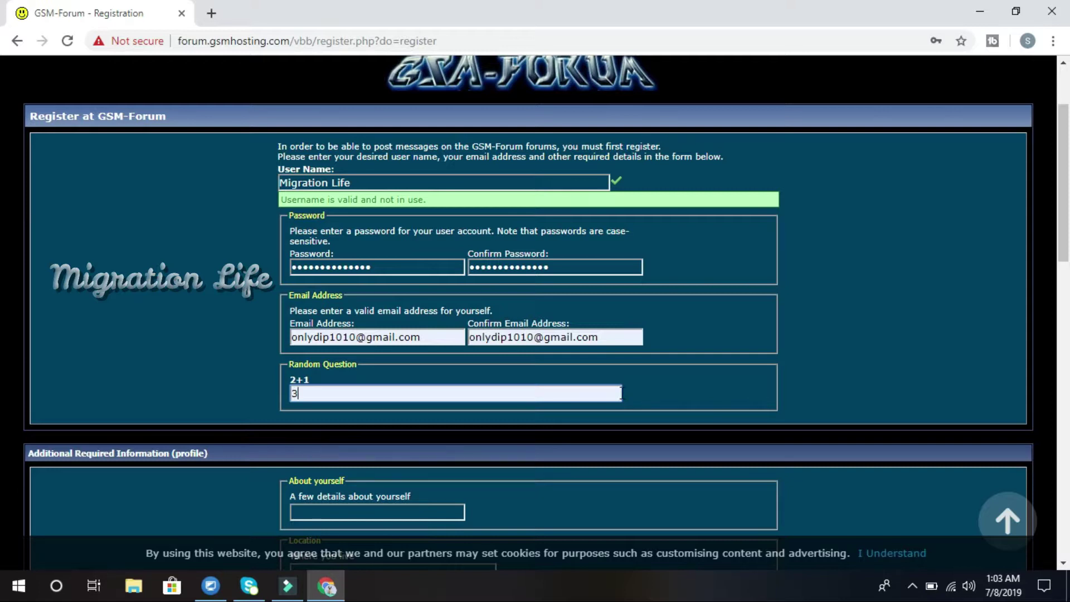
{"action": "left_click", "coordinate": [391, 514]}
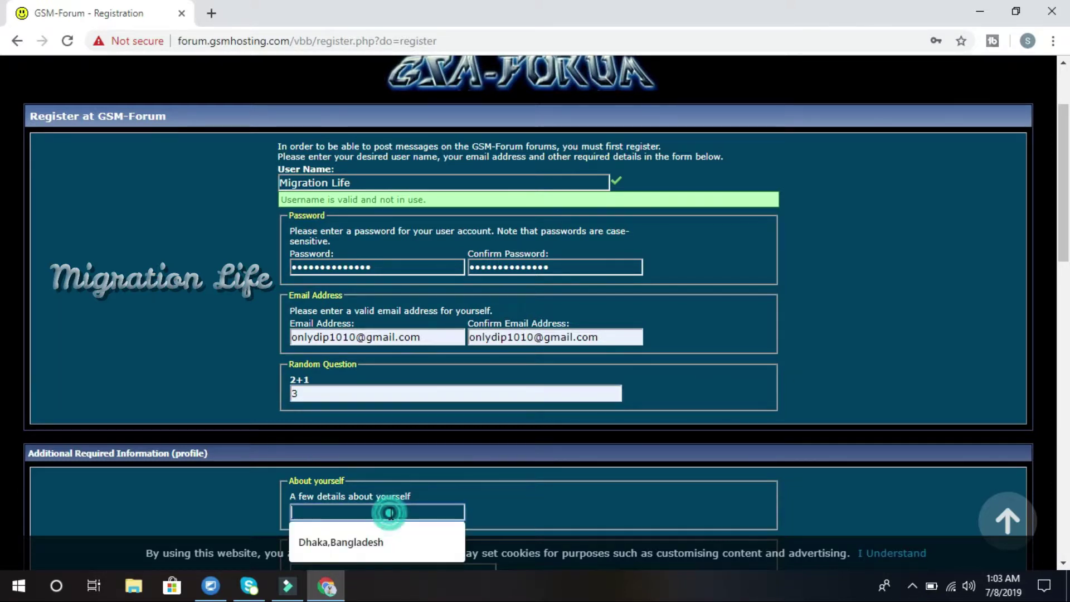
{"action": "left_click", "coordinate": [363, 550]}
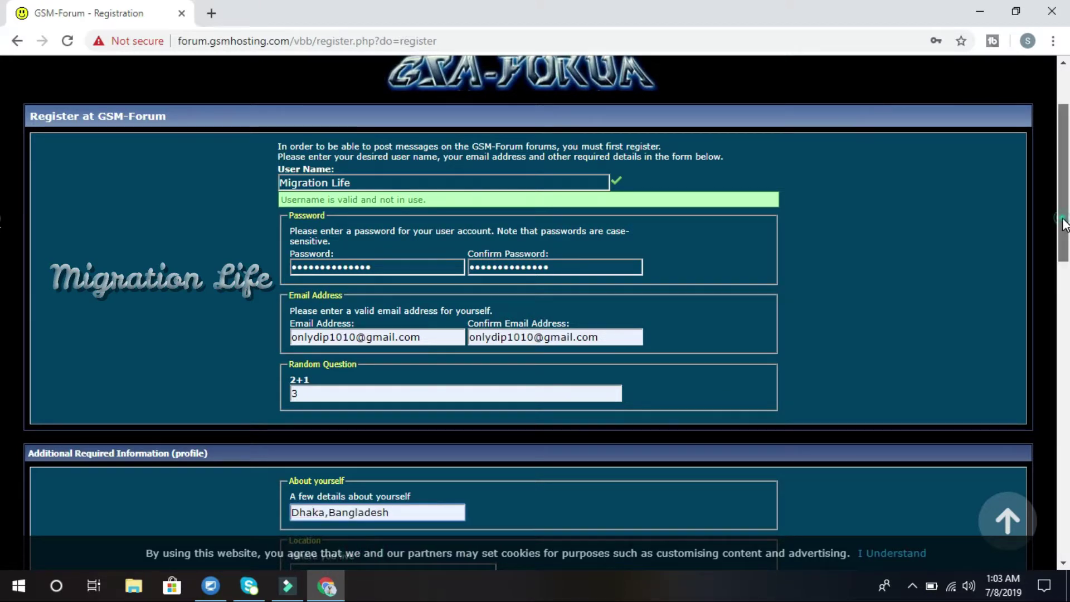
Set the Location field to Dhaka using its suggestion
{"action": "left_click_drag", "start_coordinate": [1063, 220], "coordinate": [1067, 289]}
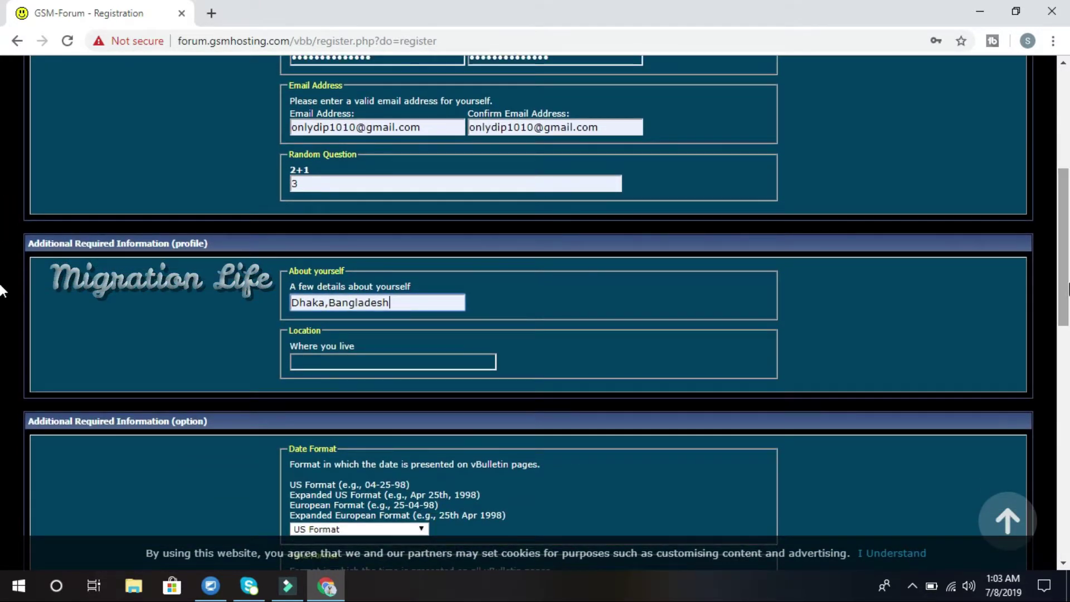
{"action": "left_click", "coordinate": [351, 361]}
{"action": "left_click", "coordinate": [333, 390]}
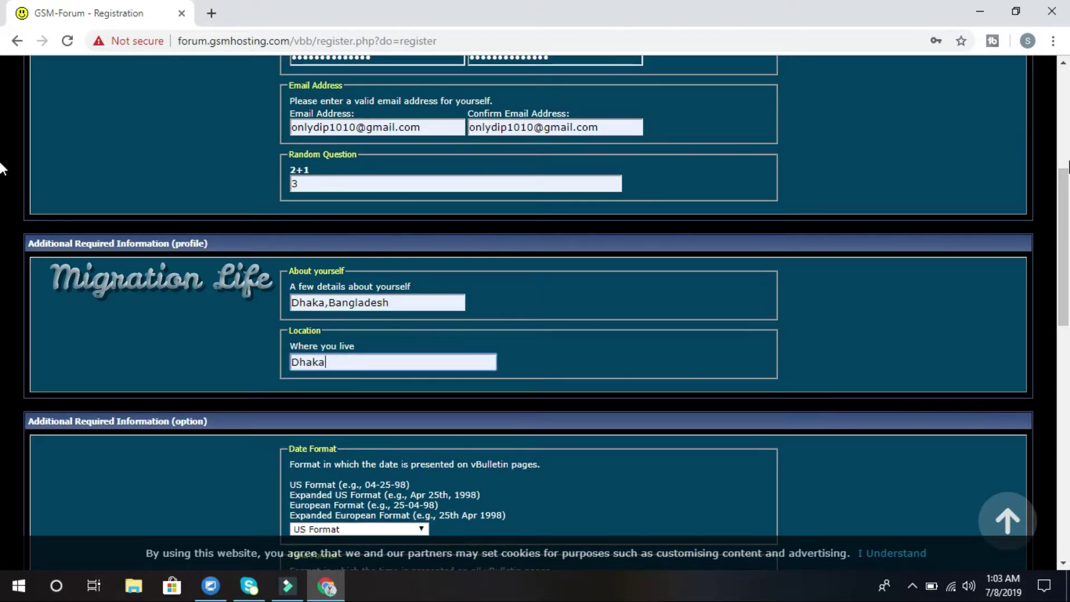
{"action": "scroll", "coordinate": [2, 167], "scroll_direction": "up", "scroll_amount": 6}
{"action": "scroll", "coordinate": [3, 251], "scroll_direction": "down", "scroll_amount": 4}
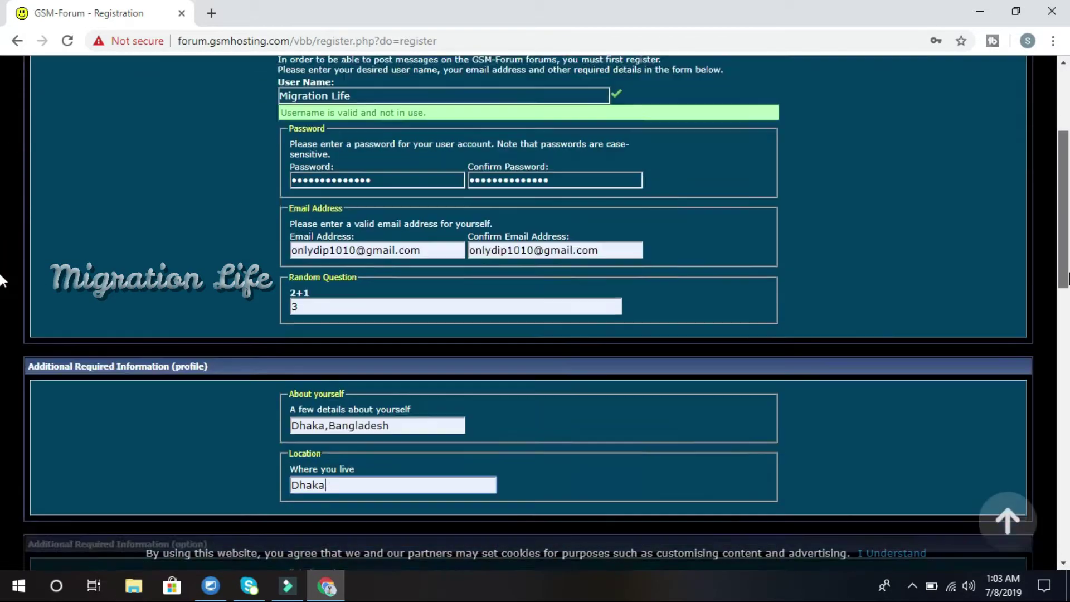
{"action": "scroll", "coordinate": [2, 335], "scroll_direction": "down", "scroll_amount": 8}
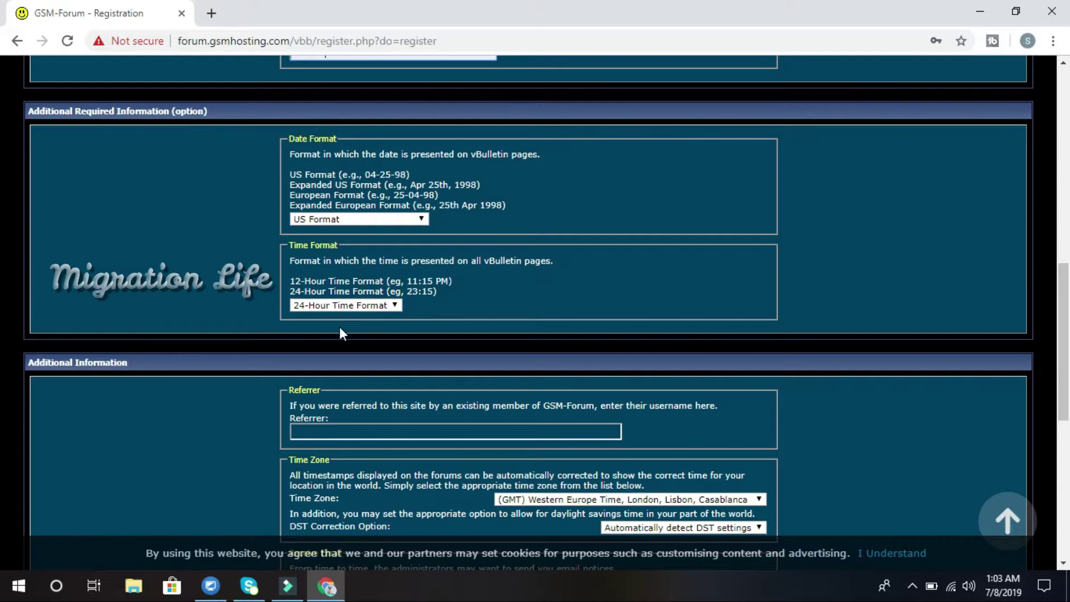
Enter the referring member's username as Referrer and accept the suggested match
{"action": "left_click", "coordinate": [364, 430]}
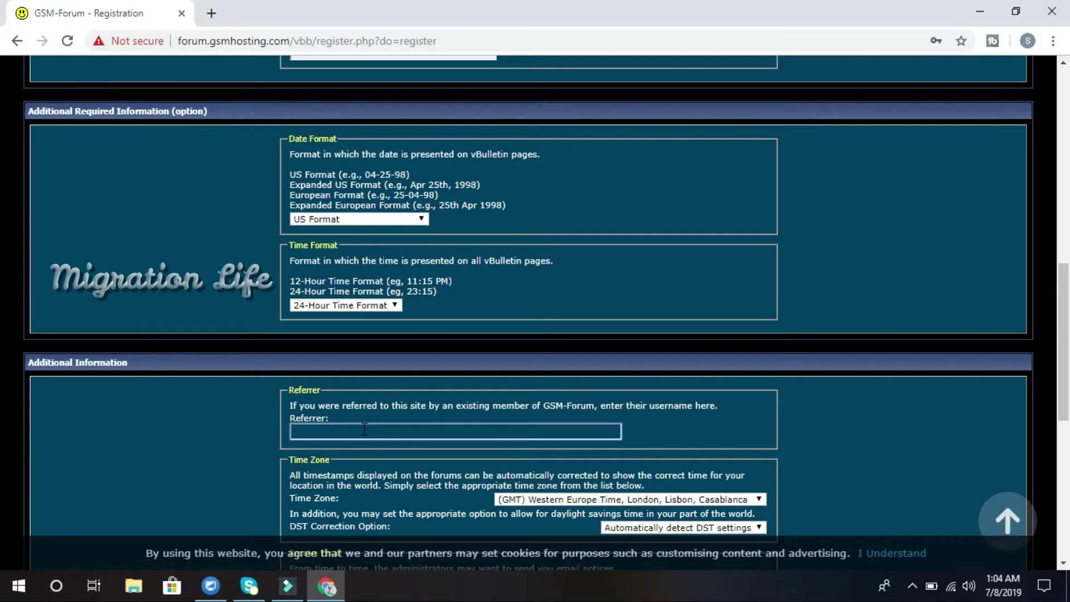
{"action": "type", "text": "GSM Bla"}
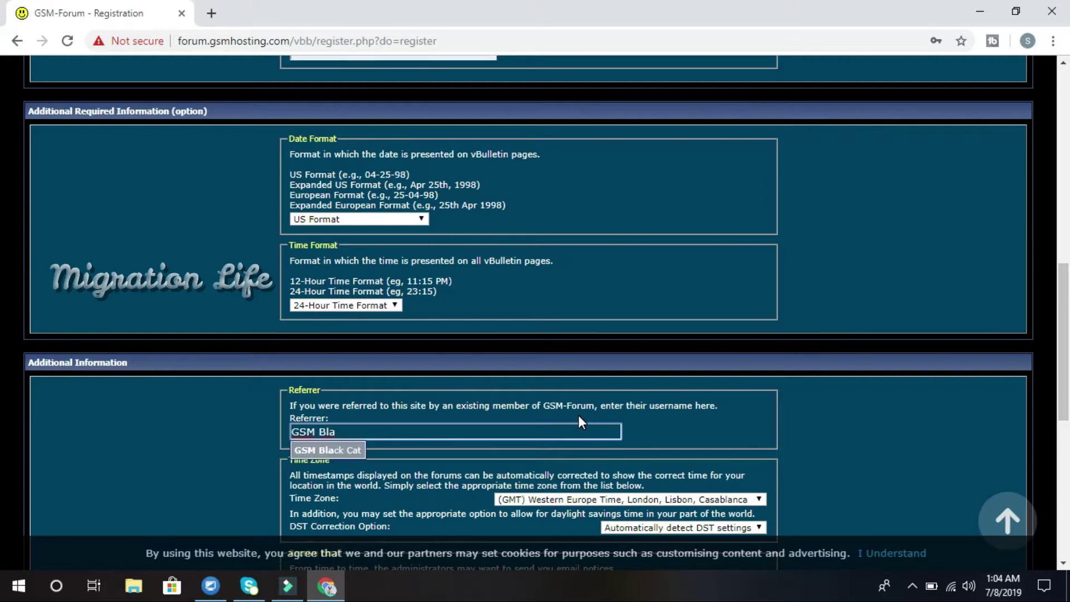
{"action": "type", "text": "ck"}
{"action": "left_click", "coordinate": [338, 449]}
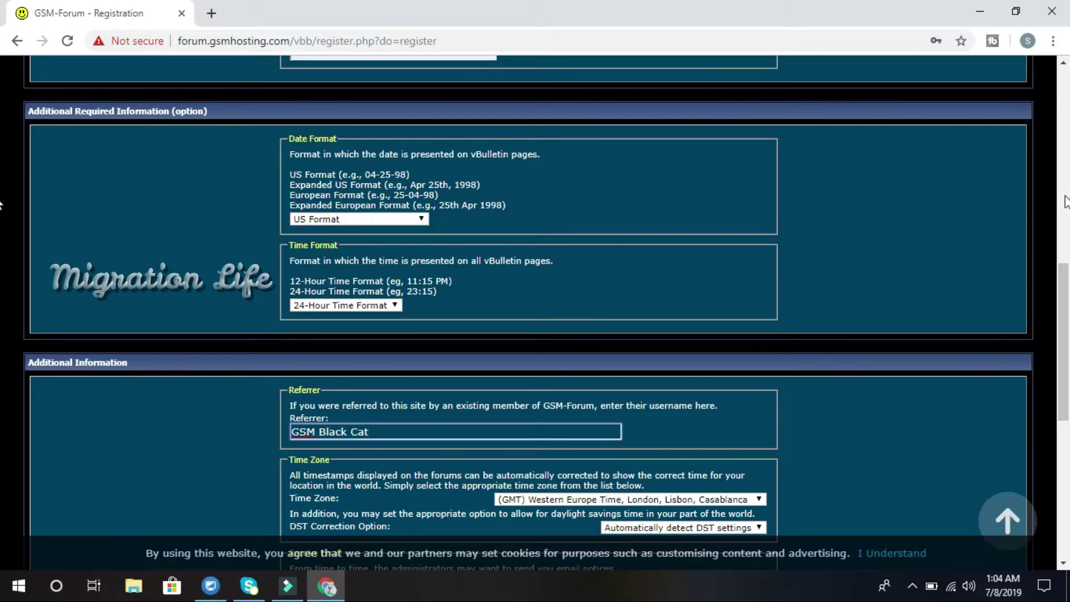
{"action": "scroll", "coordinate": [3, 278], "scroll_direction": "down", "scroll_amount": 5}
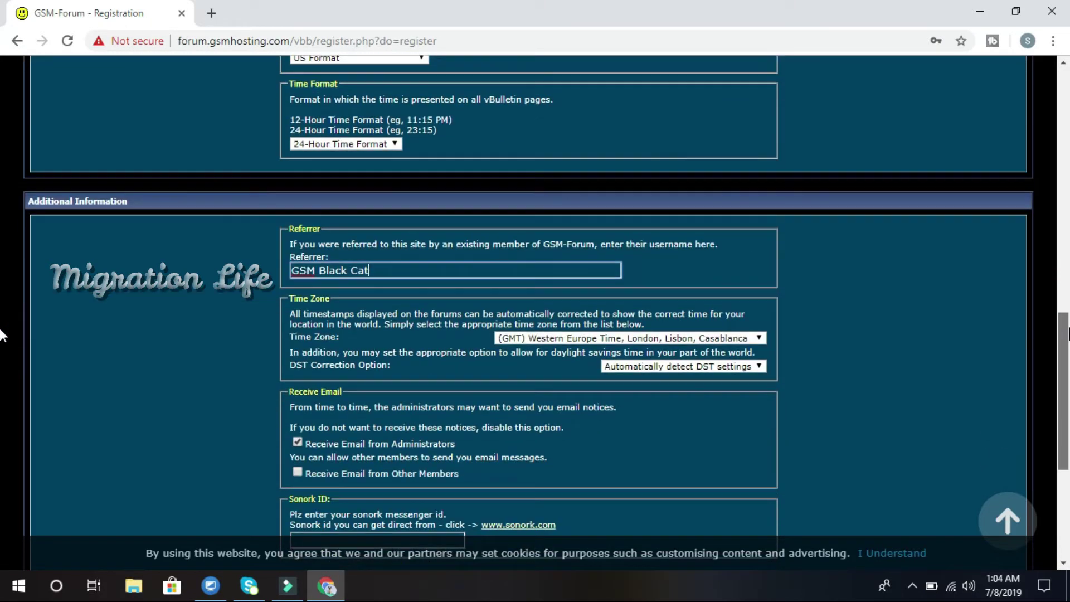
{"action": "scroll", "coordinate": [2, 368], "scroll_direction": "down", "scroll_amount": 1}
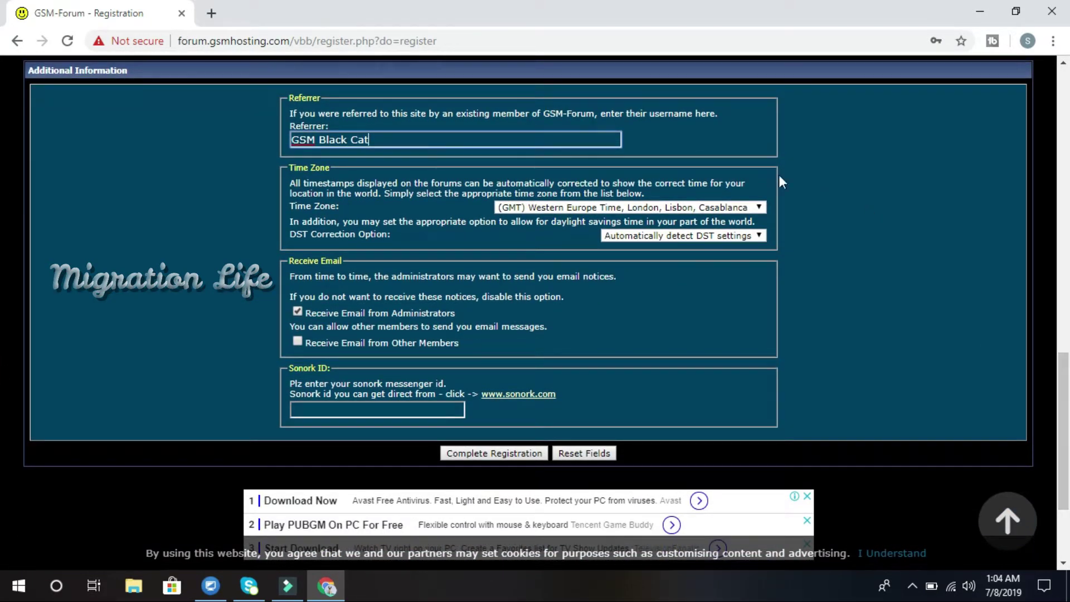
Set the time zone to GMT +6:00 Almaty, Dhaka, Colombo and keep automatic DST detection
{"action": "left_click", "coordinate": [759, 203]}
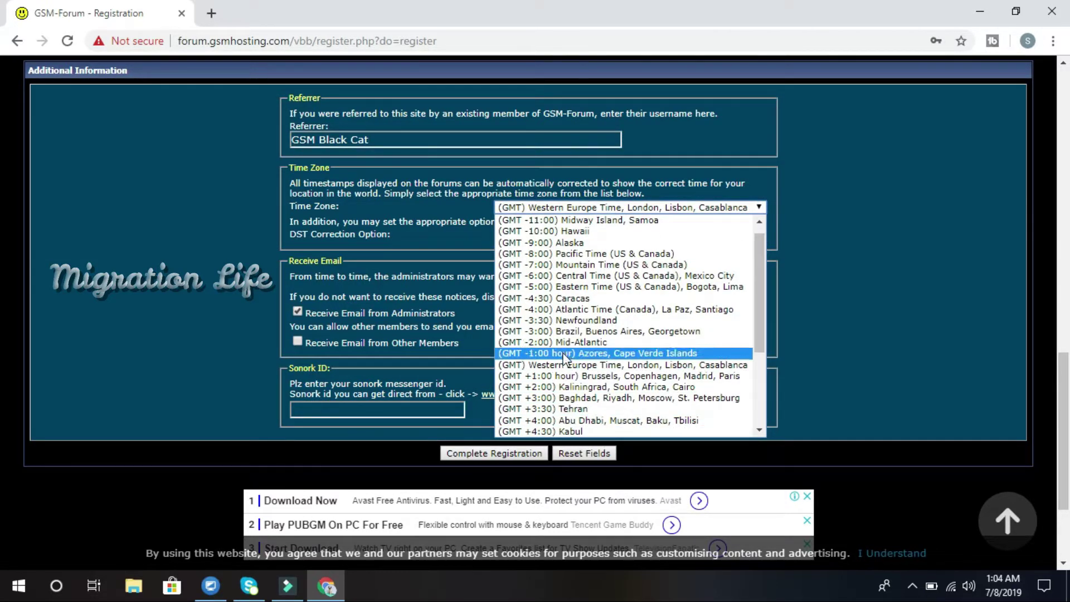
{"action": "left_click", "coordinate": [761, 415]}
{"action": "left_click", "coordinate": [761, 416]}
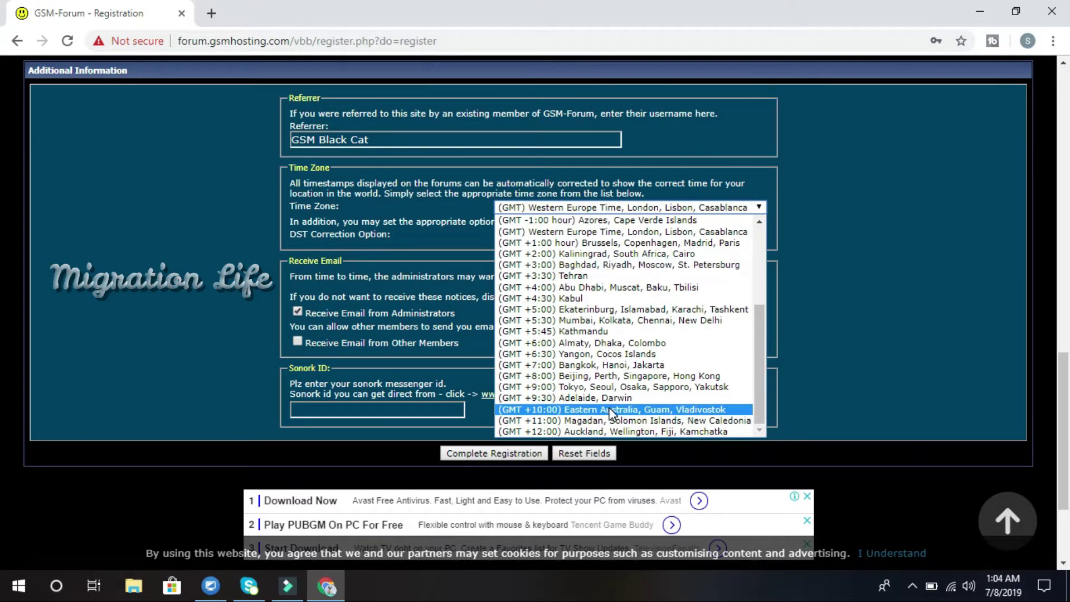
{"action": "left_click", "coordinate": [605, 343]}
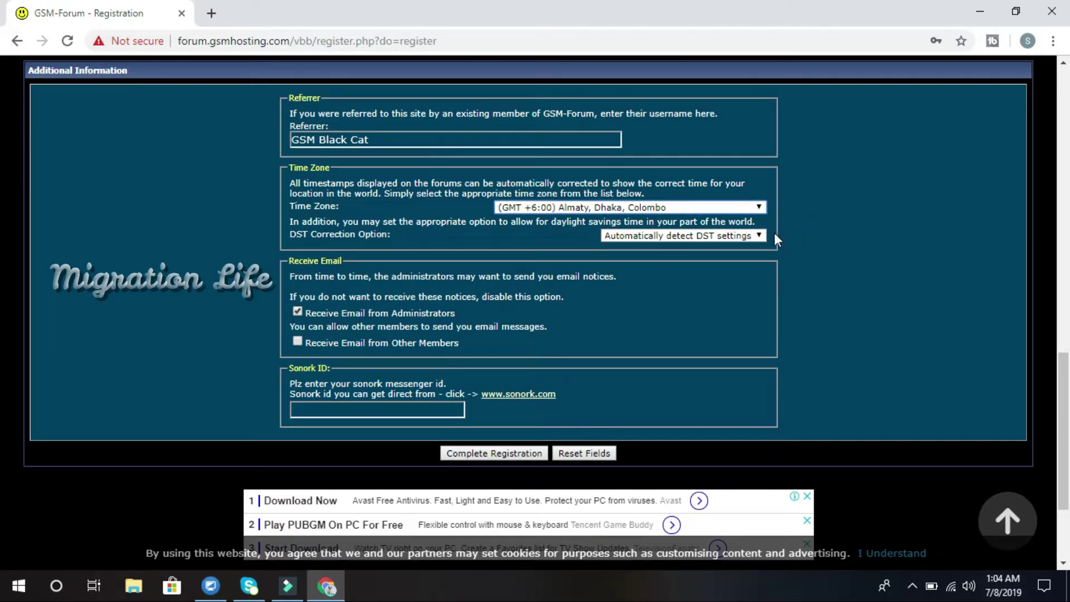
{"action": "left_click", "coordinate": [763, 235]}
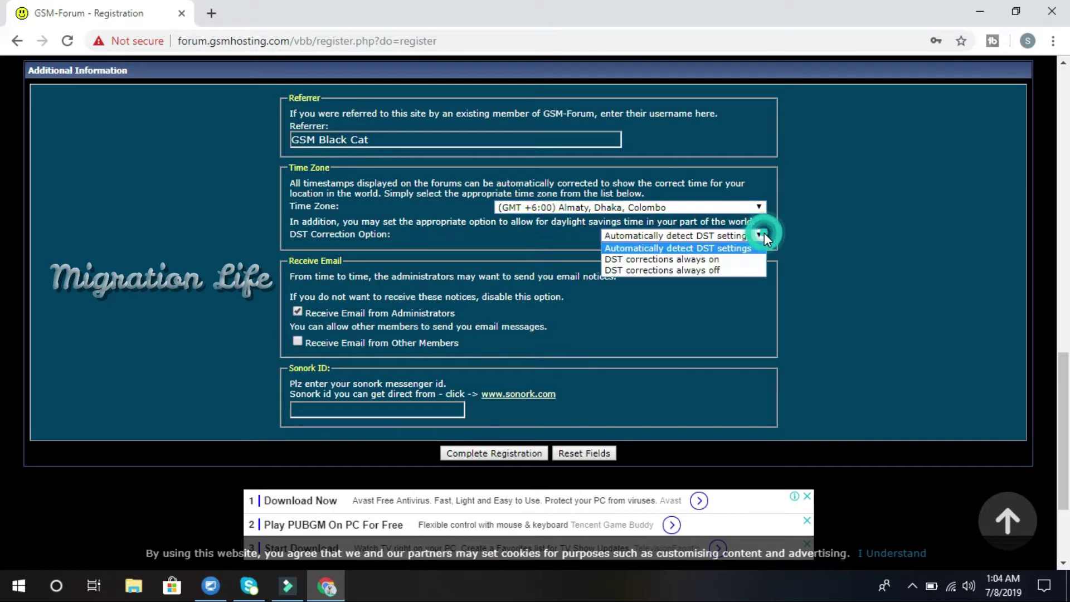
{"action": "left_click", "coordinate": [704, 250]}
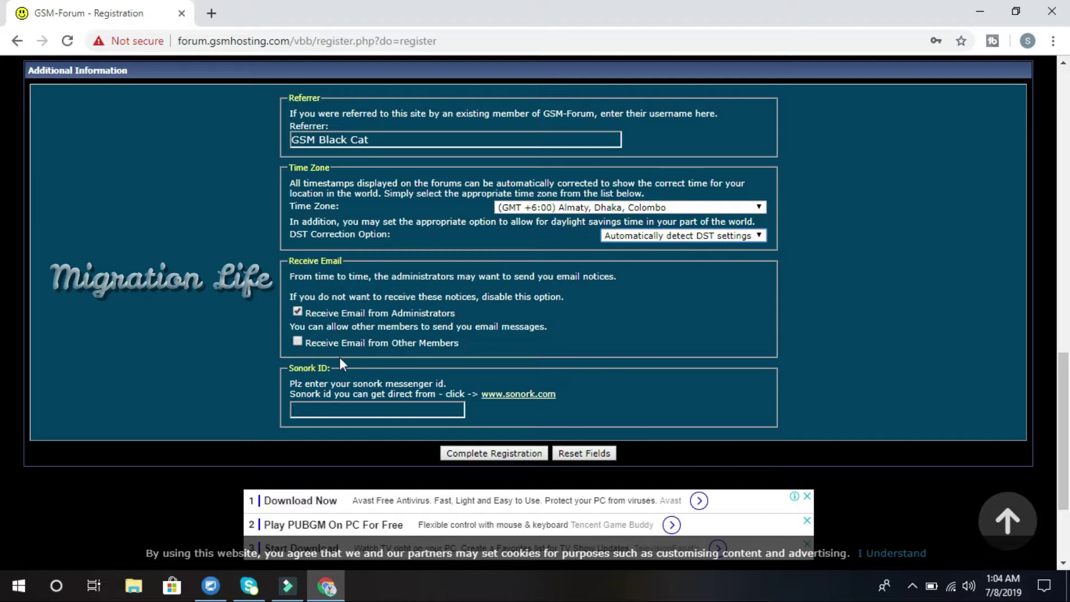
Allow email from other members and fill the Sonork ID with its saved autofill value
{"action": "left_click", "coordinate": [299, 341]}
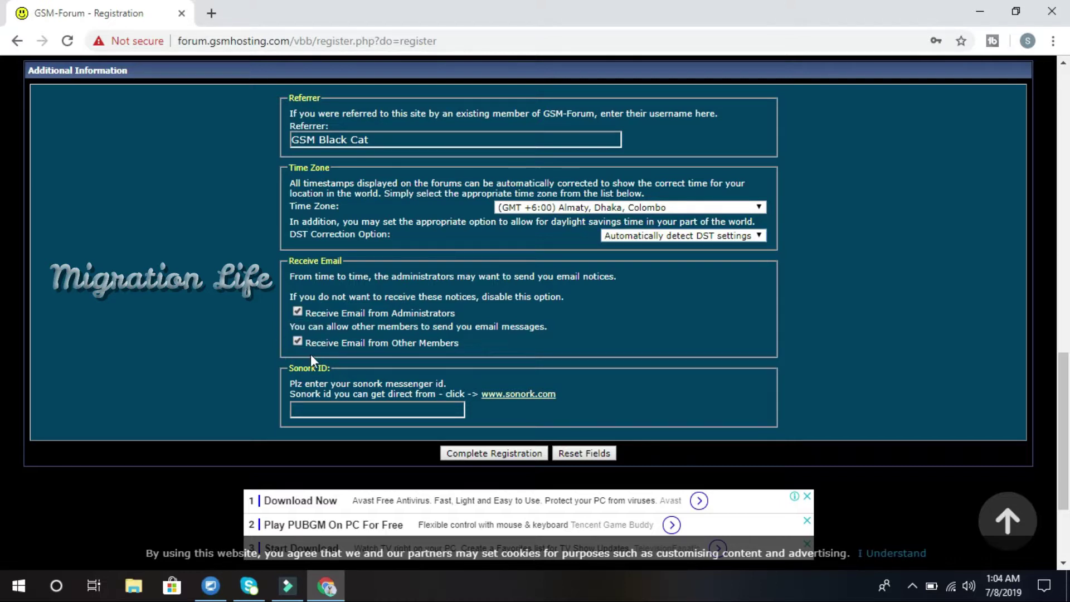
{"action": "left_click", "coordinate": [315, 407]}
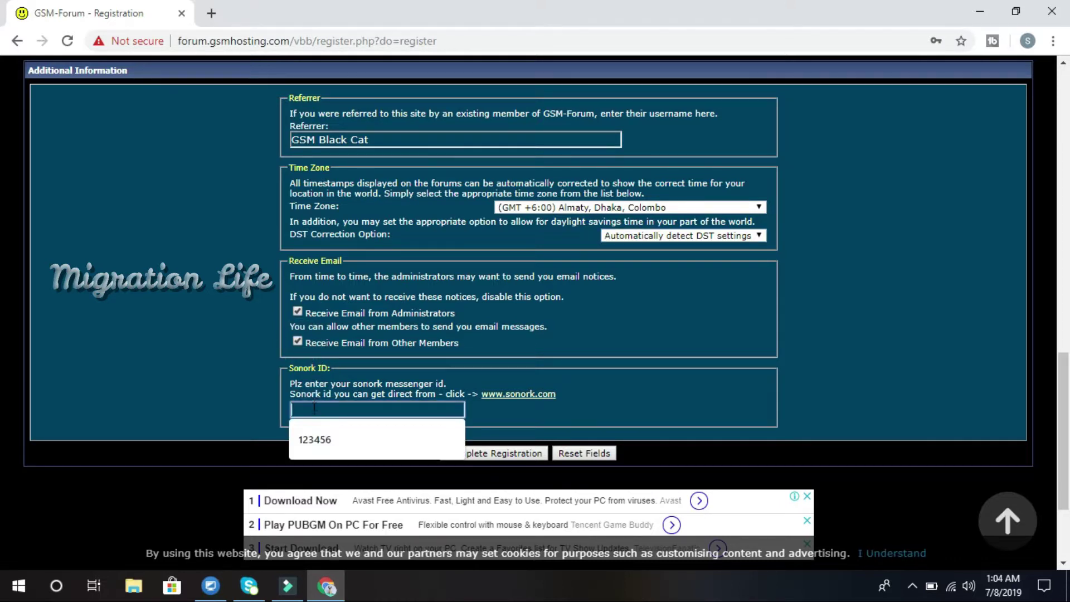
{"action": "left_click", "coordinate": [313, 439]}
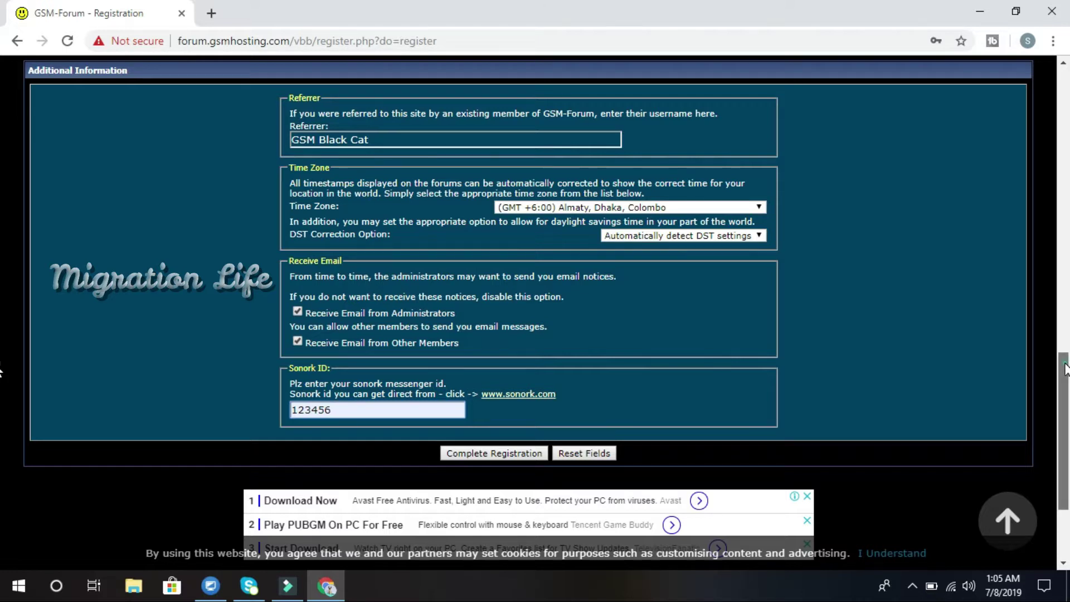
{"action": "left_click_drag", "start_coordinate": [1065, 368], "coordinate": [1067, 89]}
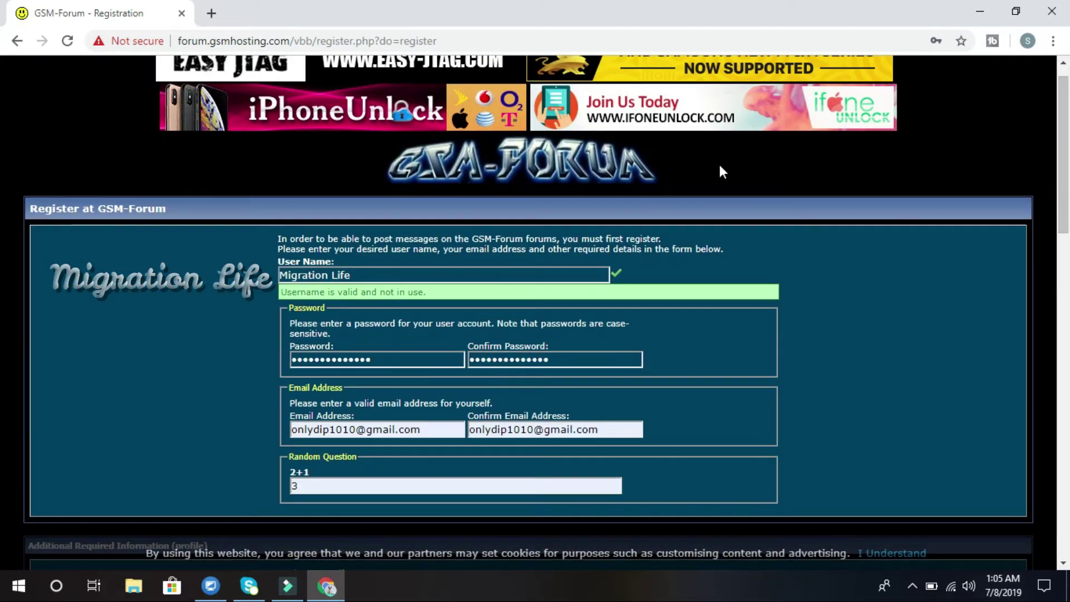
{"action": "left_click", "coordinate": [390, 271]}
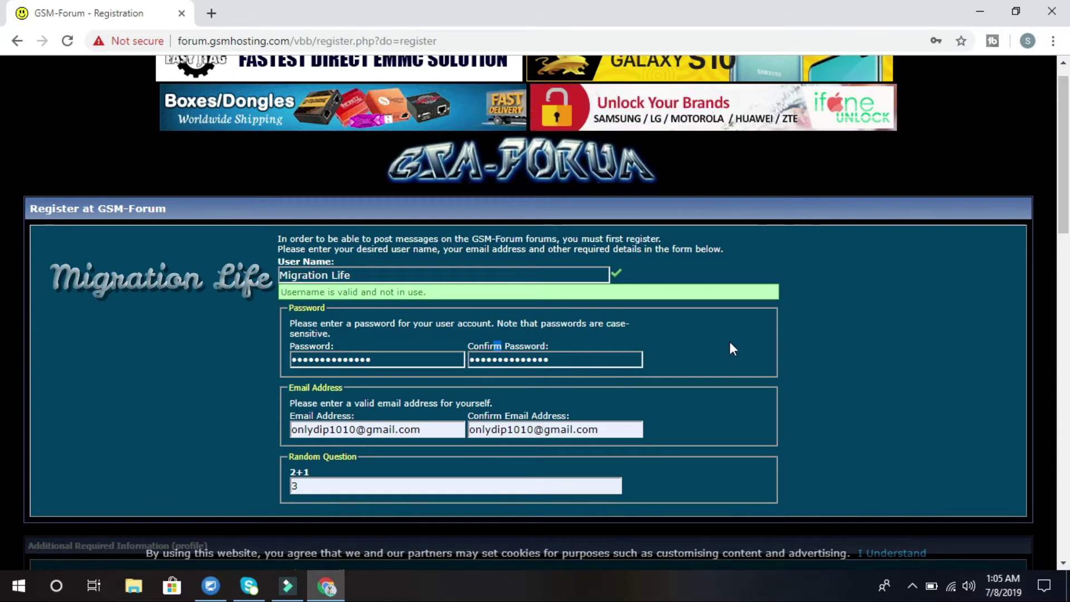
{"action": "scroll", "coordinate": [1066, 225], "scroll_direction": "down", "scroll_amount": 1}
{"action": "scroll", "coordinate": [2, 226], "scroll_direction": "down", "scroll_amount": 3}
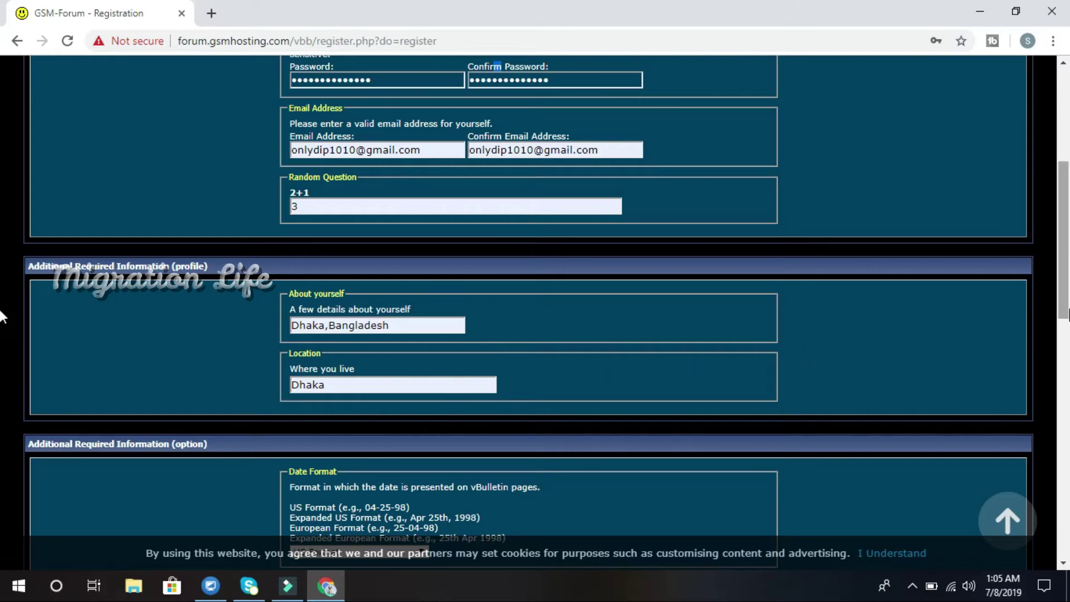
{"action": "scroll", "coordinate": [2, 317], "scroll_direction": "down", "scroll_amount": 5}
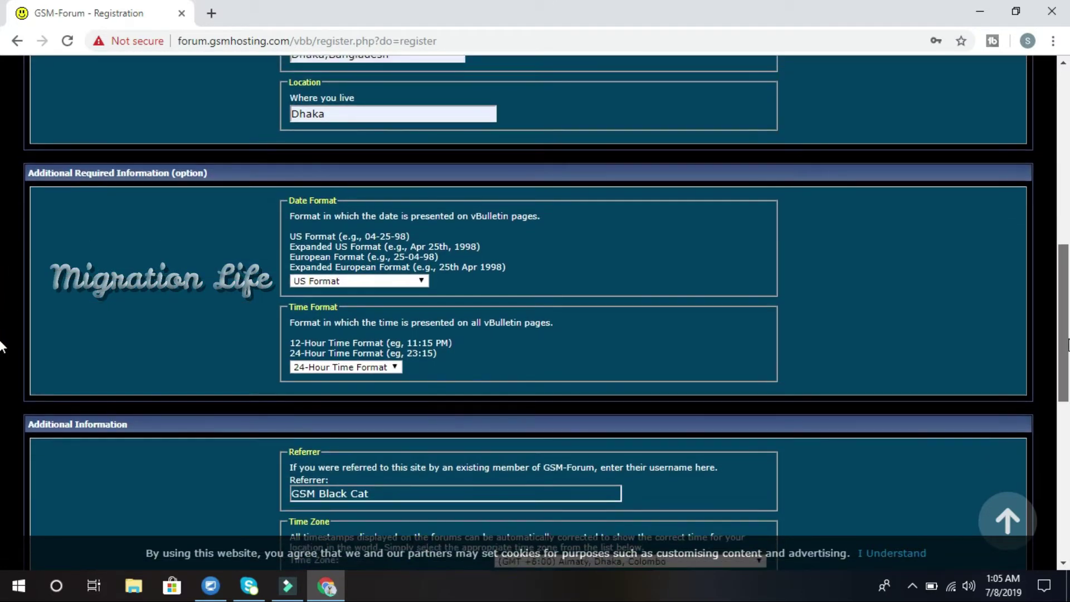
{"action": "scroll", "coordinate": [1, 360], "scroll_direction": "down", "scroll_amount": 2}
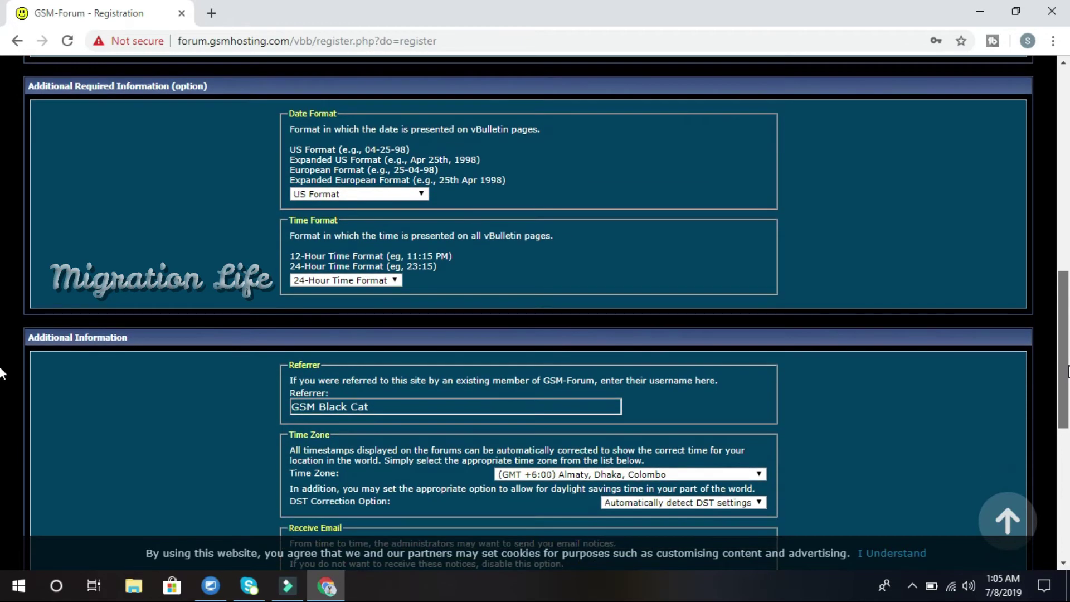
{"action": "scroll", "coordinate": [2, 374], "scroll_direction": "down", "scroll_amount": 2}
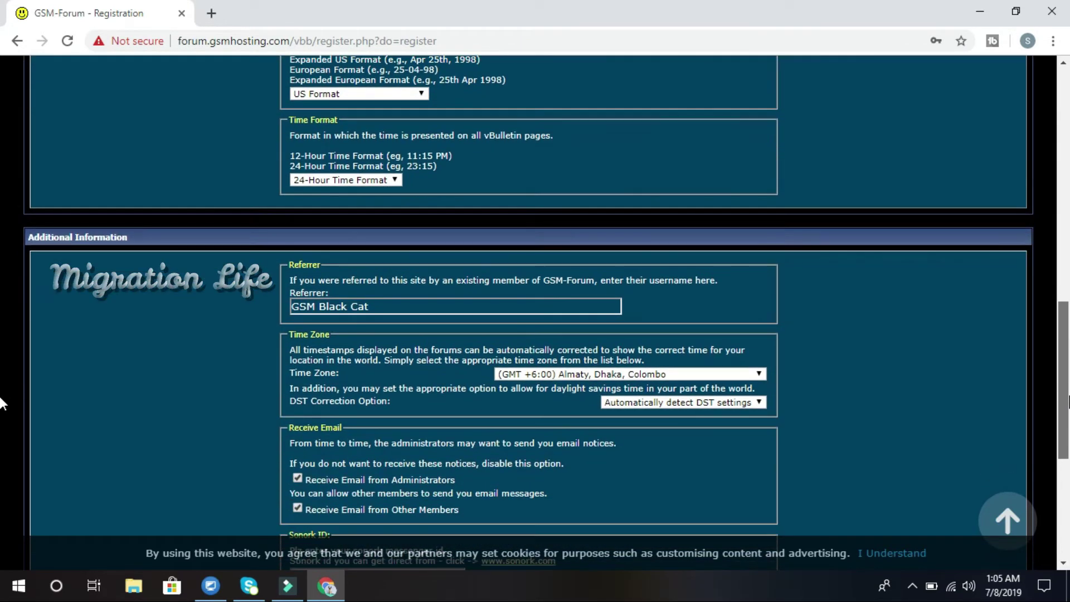
{"action": "scroll", "coordinate": [1, 411], "scroll_direction": "down", "scroll_amount": 2}
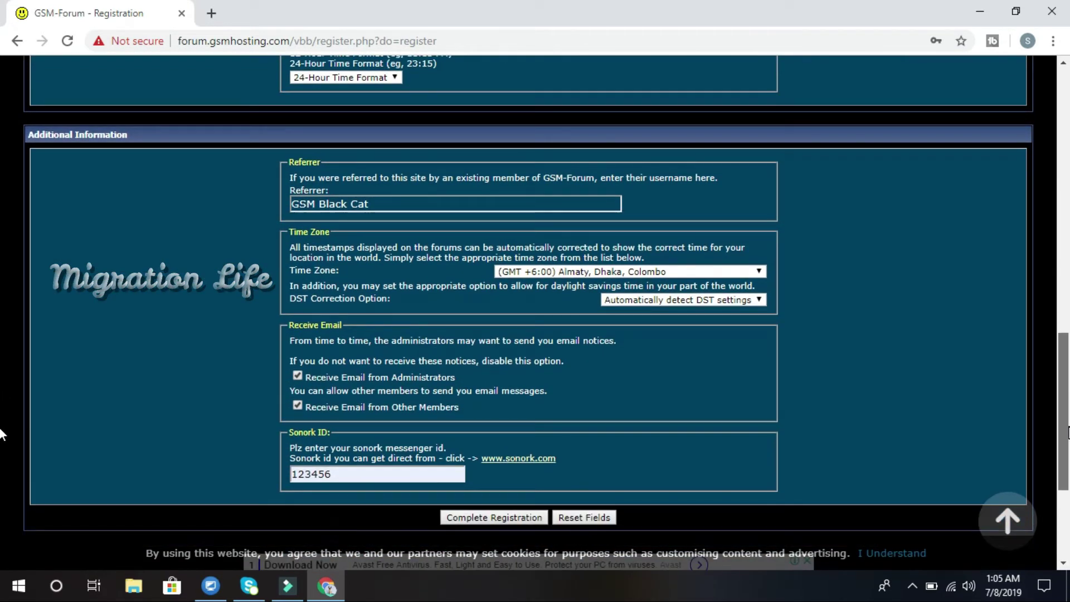
{"action": "scroll", "coordinate": [3, 454], "scroll_direction": "down", "scroll_amount": 3}
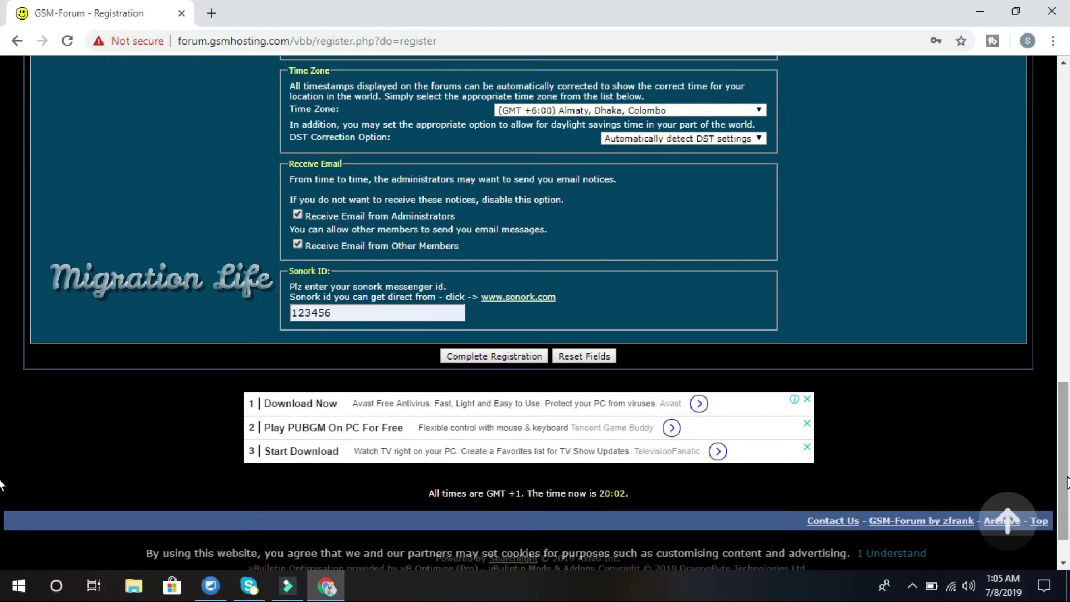
Submit the form with Complete Registration and view the activation-email thank-you message
{"action": "left_click", "coordinate": [522, 358]}
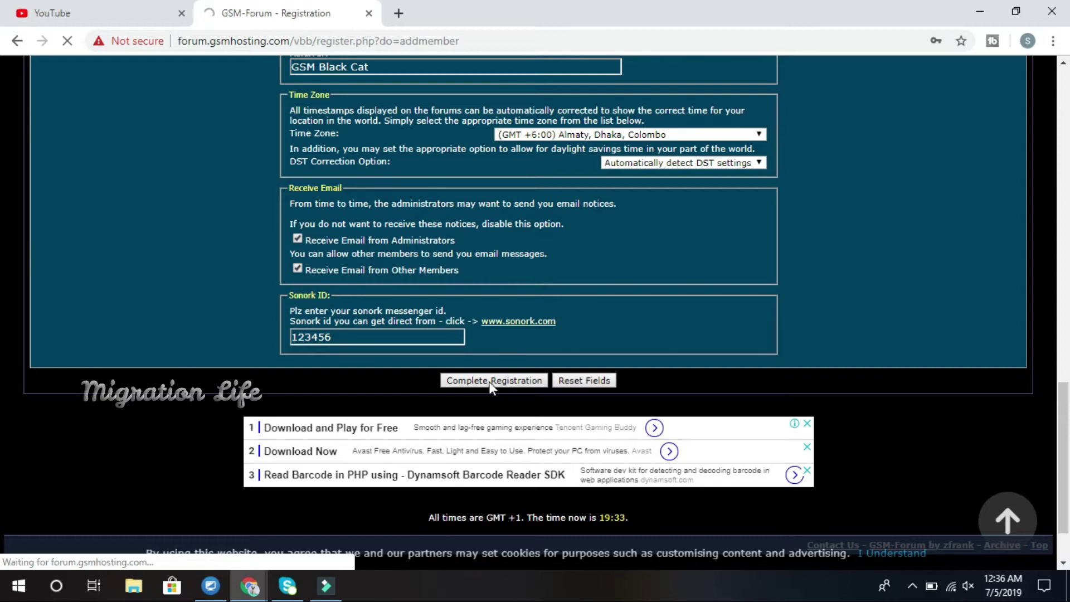
{"action": "scroll", "coordinate": [881, 381], "scroll_direction": "up", "scroll_amount": 9}
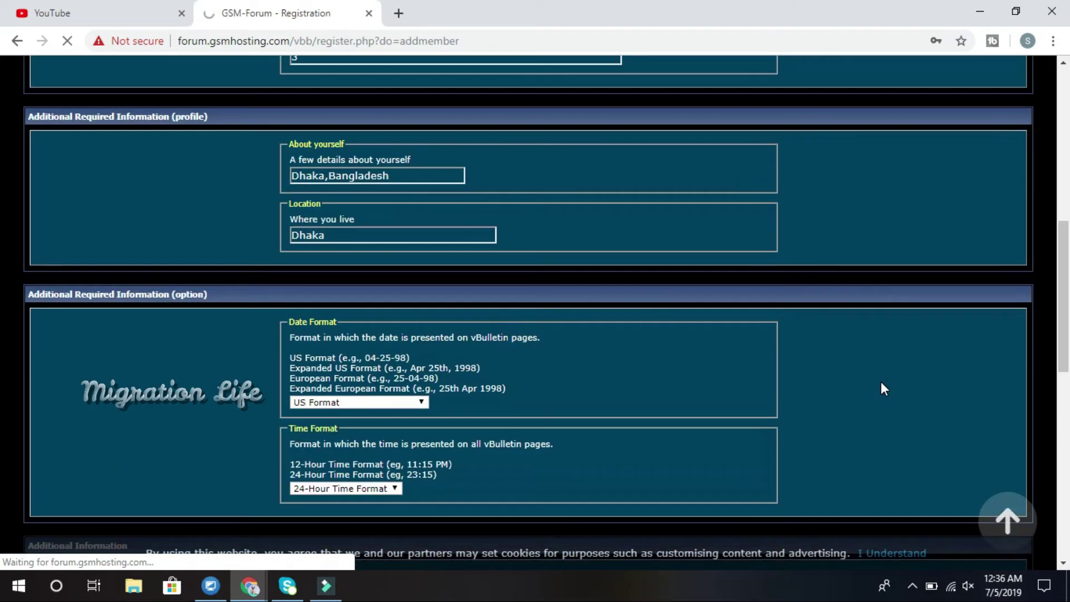
{"action": "scroll", "coordinate": [881, 388], "scroll_direction": "up", "scroll_amount": 4}
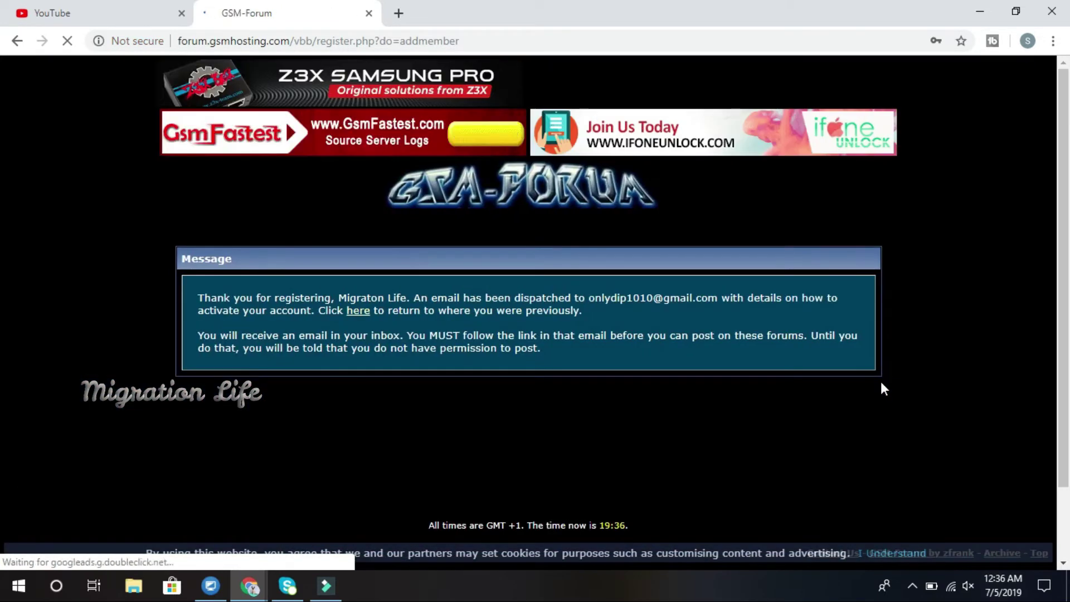
Follow the 'here' link to the forum home page and browse its forum sections
{"action": "scroll", "coordinate": [880, 389], "scroll_direction": "down", "scroll_amount": 2}
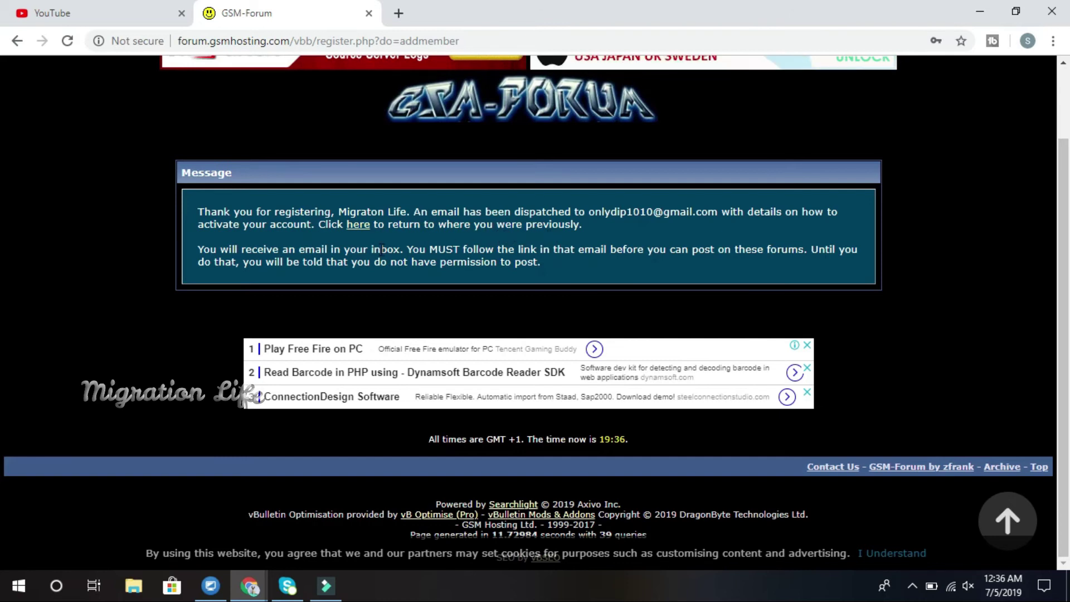
{"action": "left_click", "coordinate": [359, 227]}
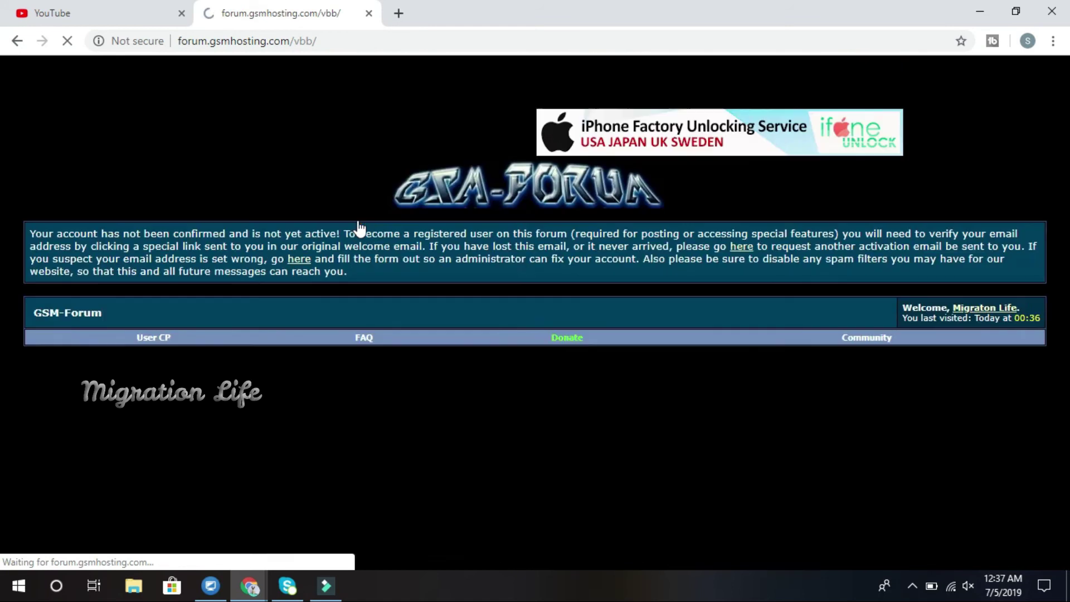
{"action": "scroll", "coordinate": [695, 189], "scroll_direction": "down", "scroll_amount": 4}
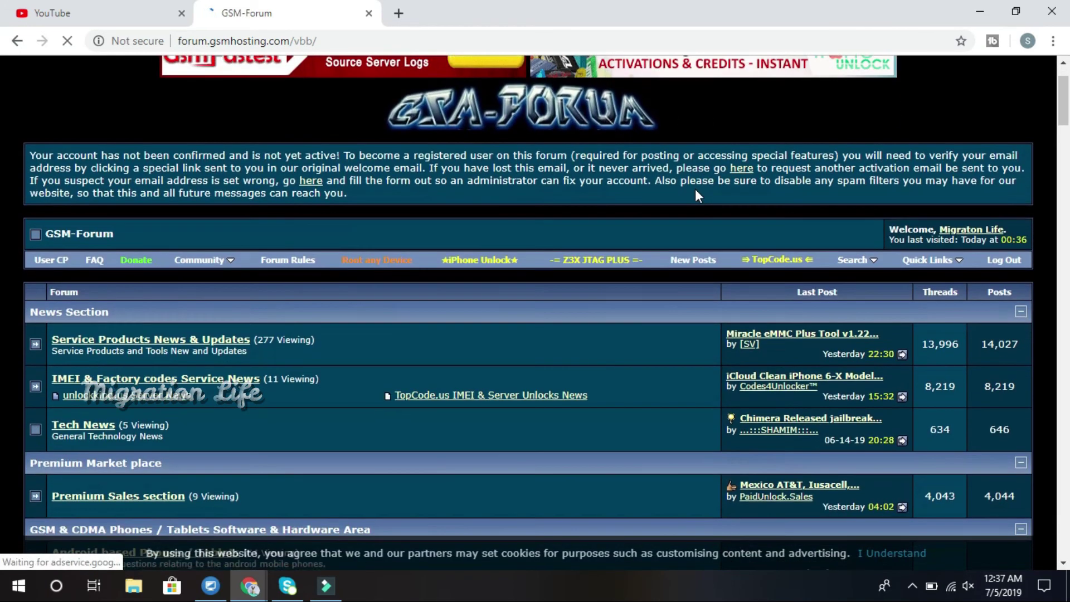